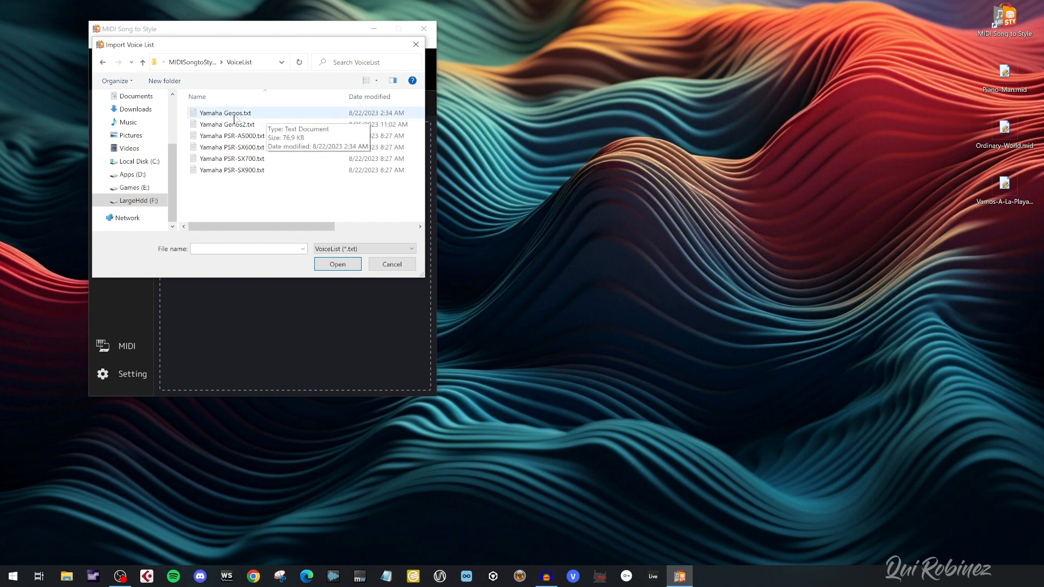
- Select the Yamaha Genos.txt voice list for import, and cancel without importing it
left_click(235, 114)
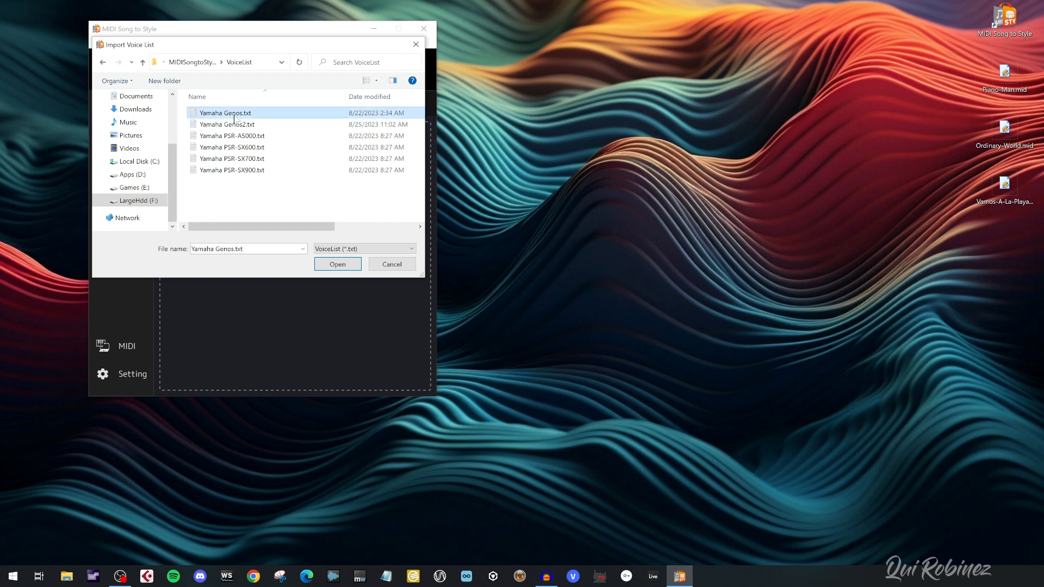
left_click(392, 265)
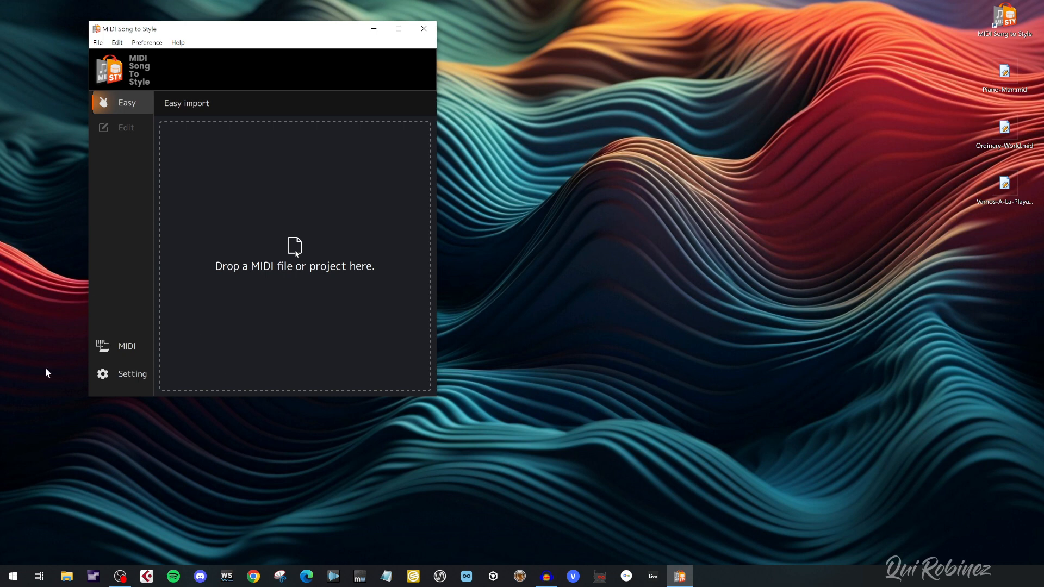
- Review the MIDI input and output device choices in the MIDI connection settings
left_click(115, 346)
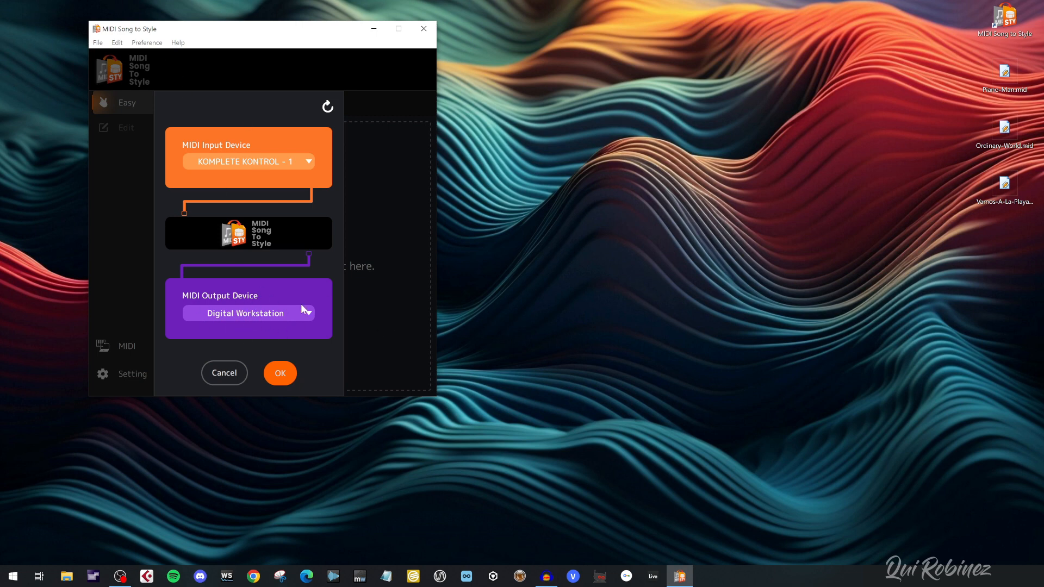
left_click(284, 166)
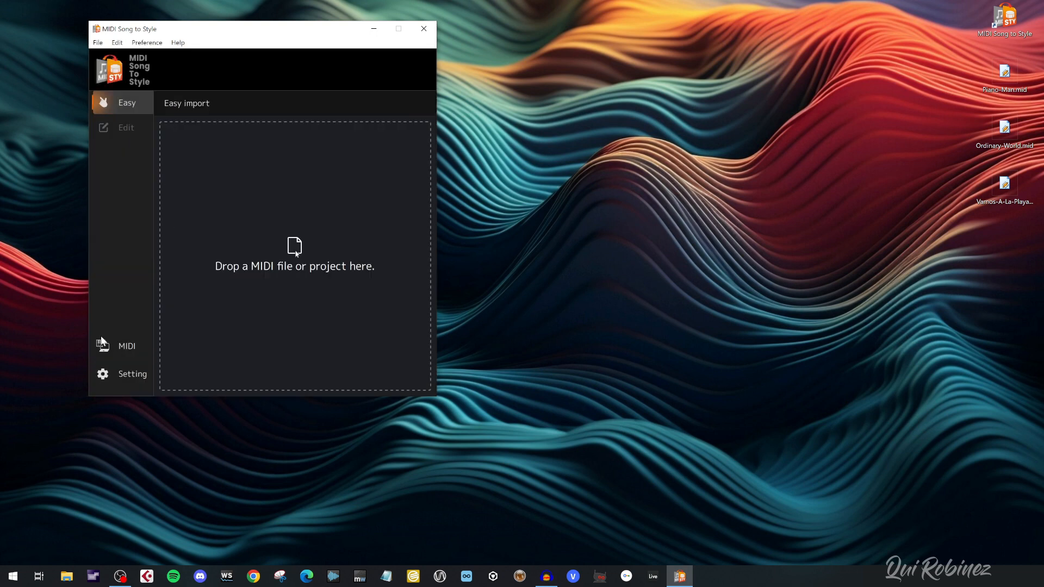
left_click(122, 345)
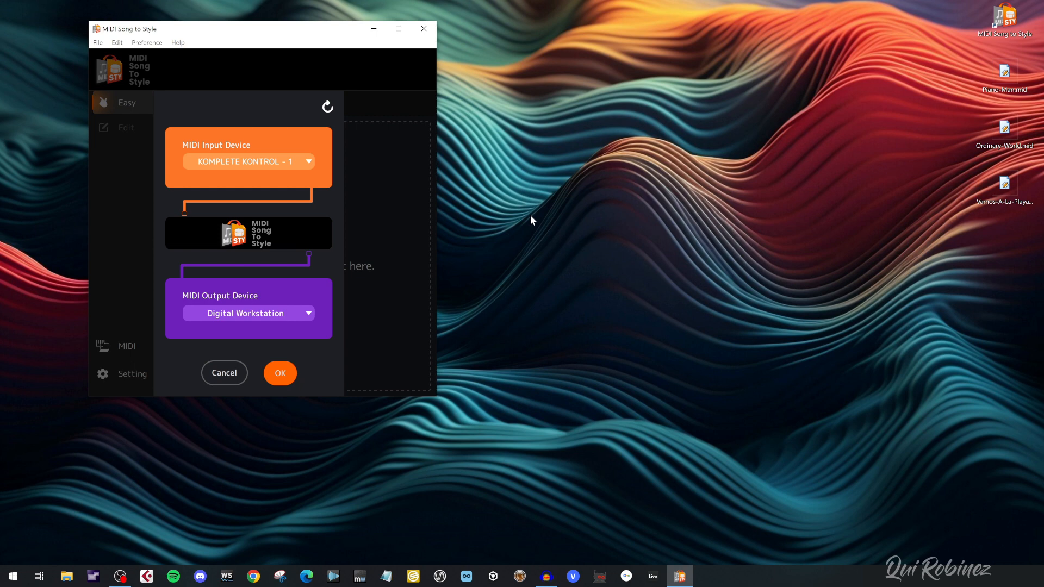
left_click(279, 316)
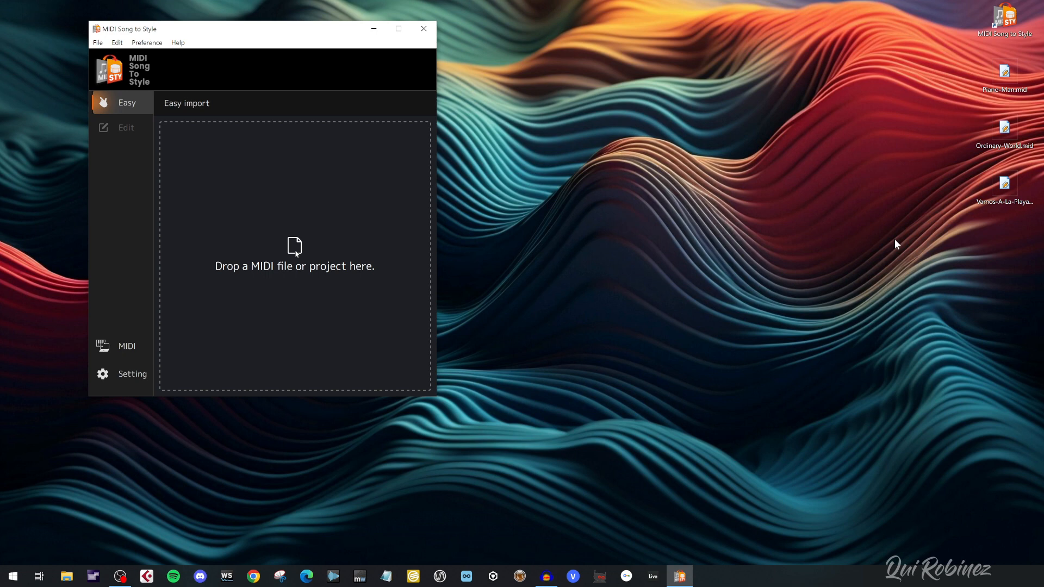
- Import Piano-Man.mid from the desktop and toggle looping for the Intro II section
left_click_drag(981, 91, 278, 201)
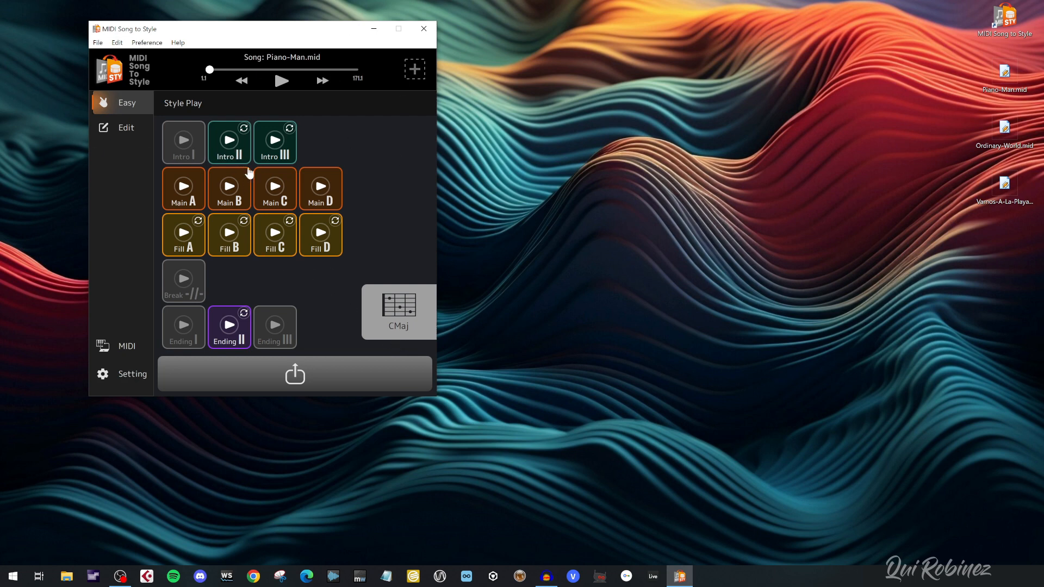
left_click(243, 129)
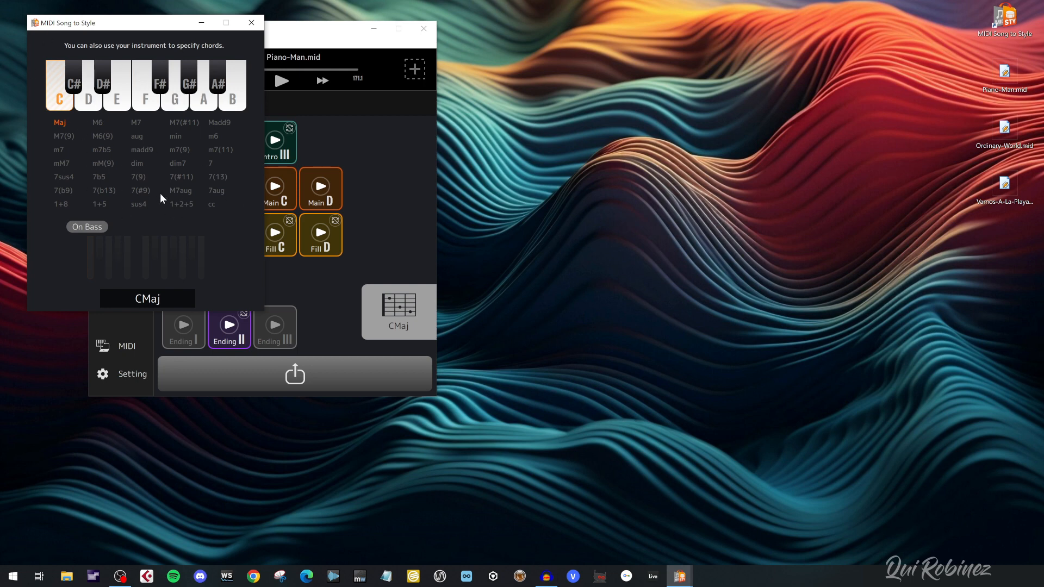
- Move the chord palette beside the main window and audition Main A with F, G and C major chords
left_click_drag(104, 22, 105, 52)
left_click_drag(598, 43, 572, 31)
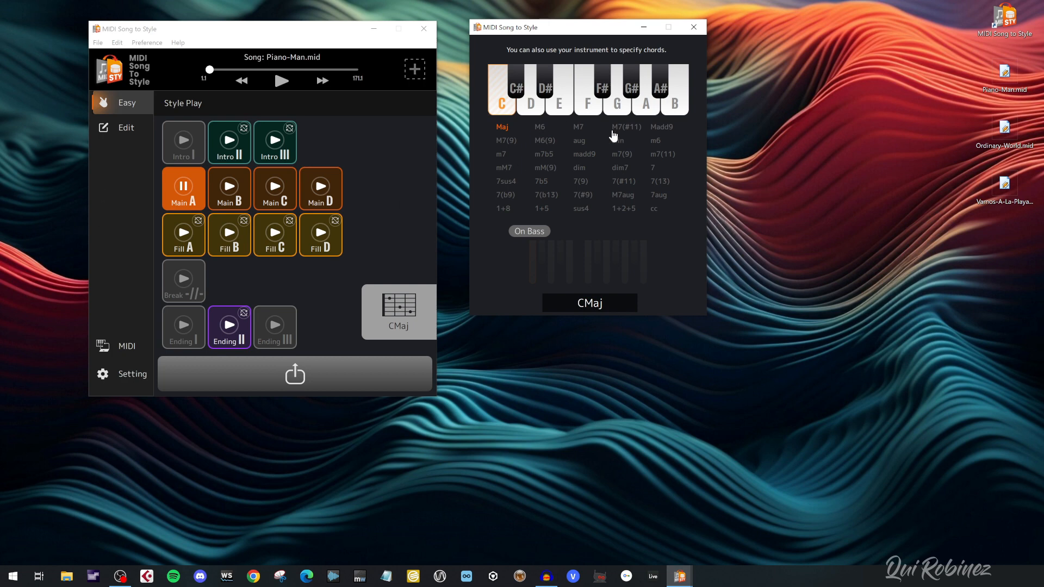
left_click(589, 108)
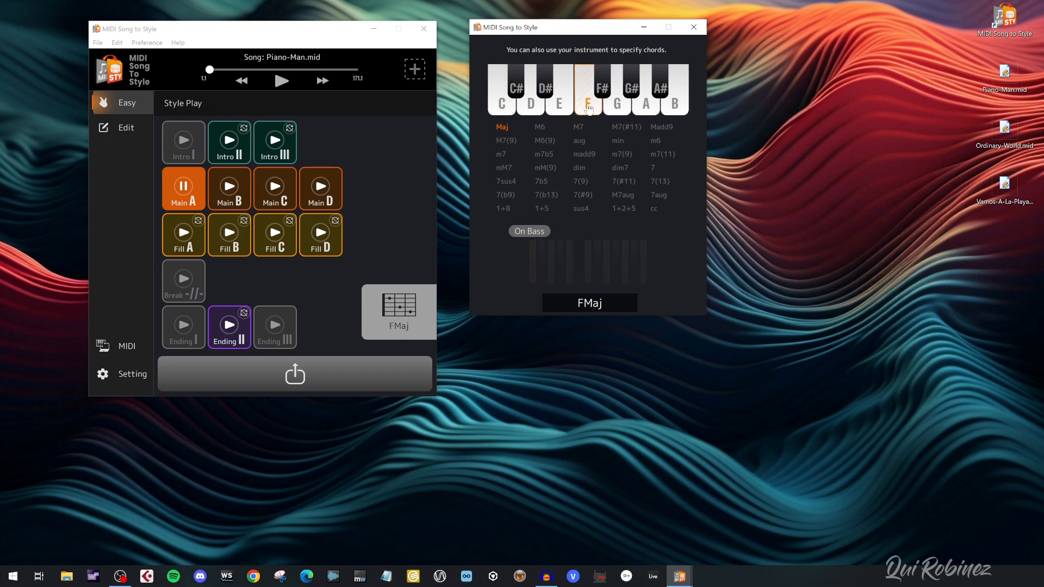
left_click(614, 110)
left_click(503, 113)
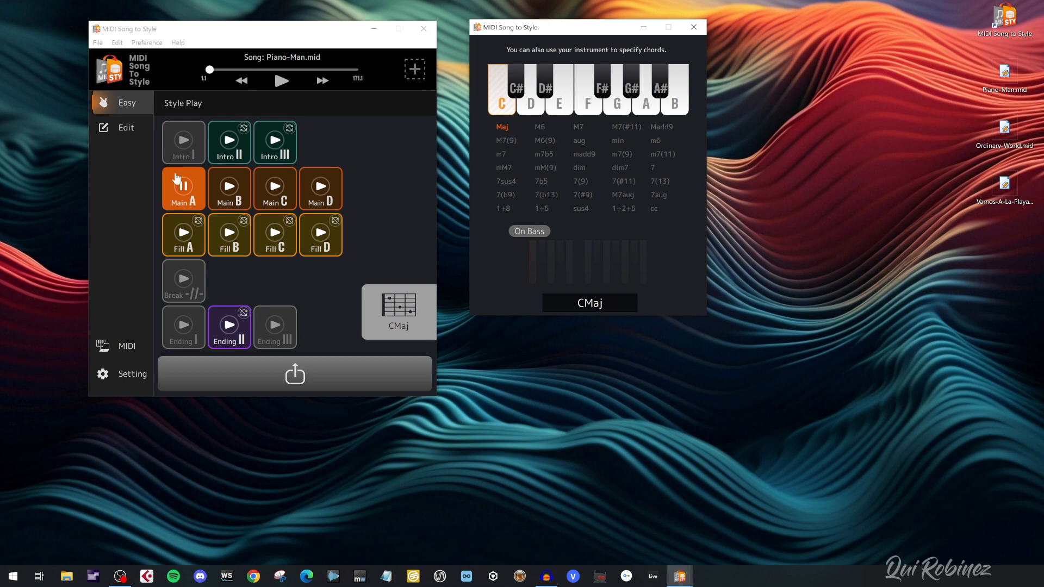
left_click(324, 292)
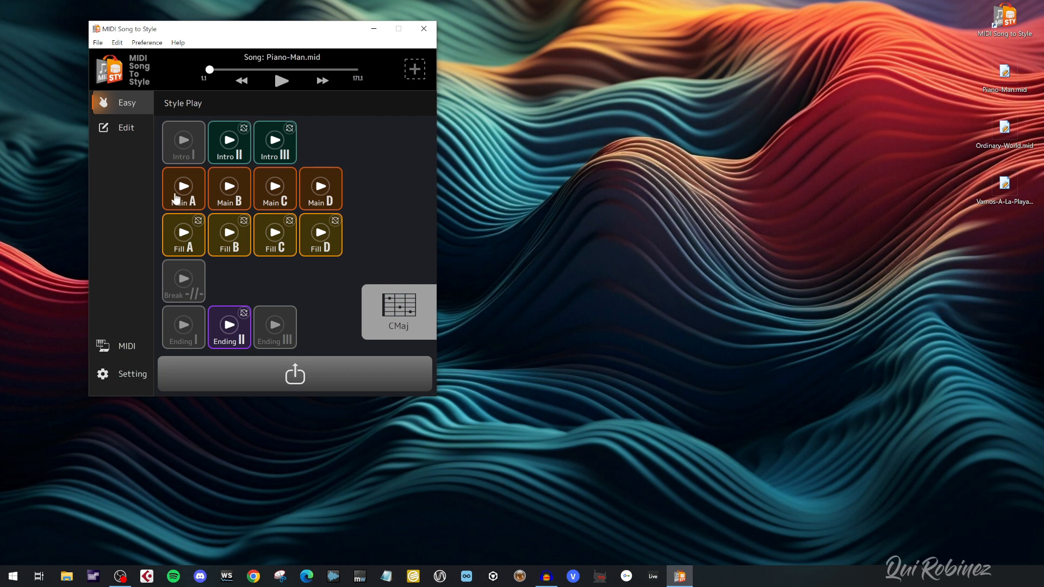
- Open the Edit view and play the song from the start of Intro II and again from its end
left_click(126, 128)
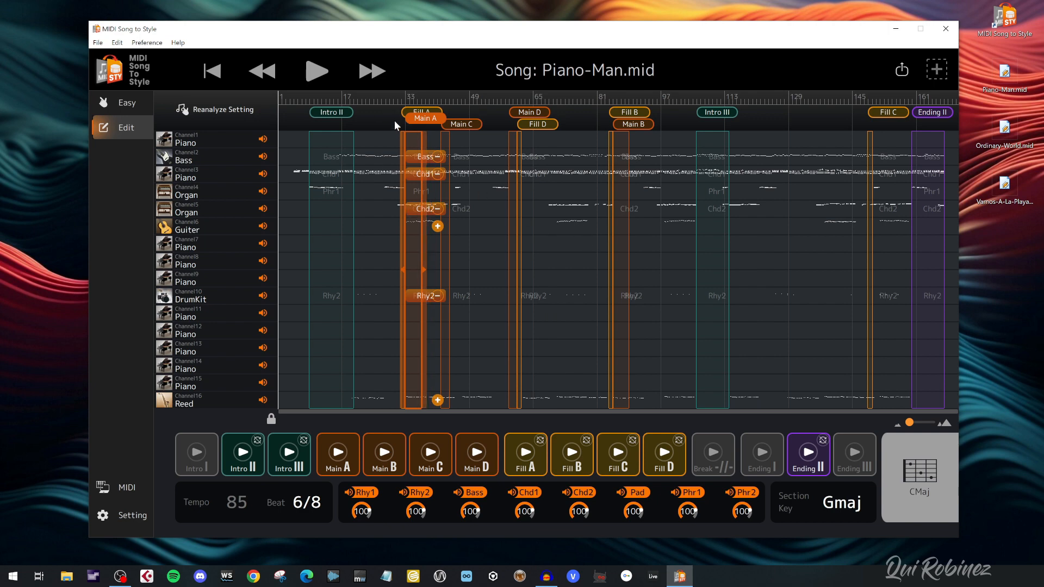
left_click(421, 126)
left_click(309, 94)
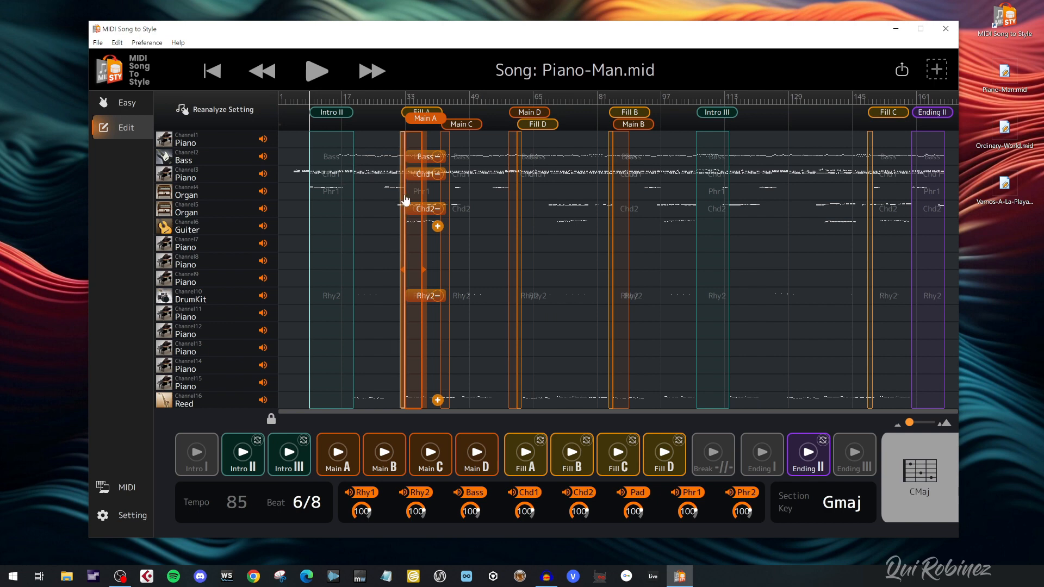
left_click(320, 77)
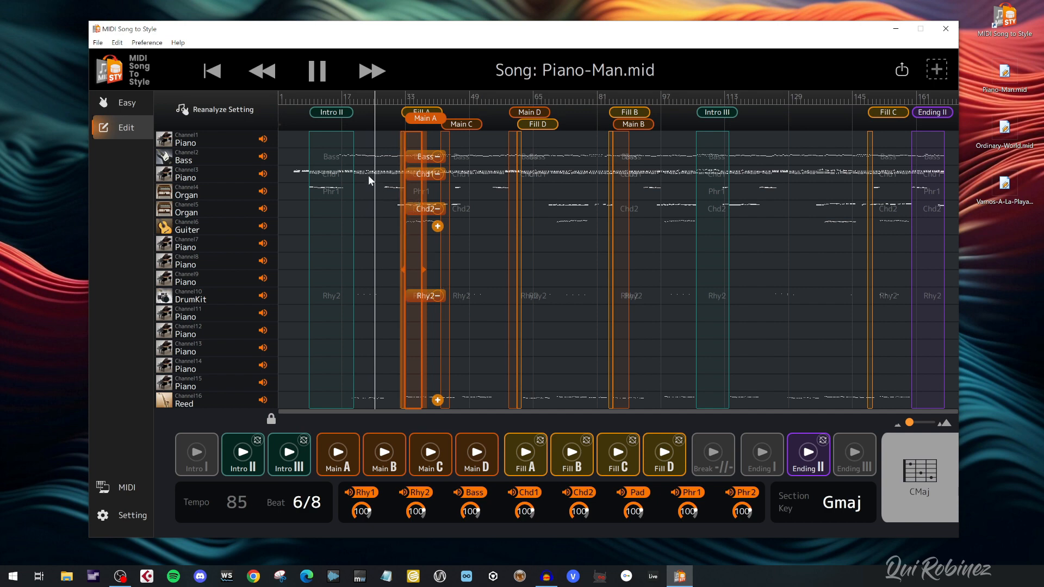
left_click(354, 99)
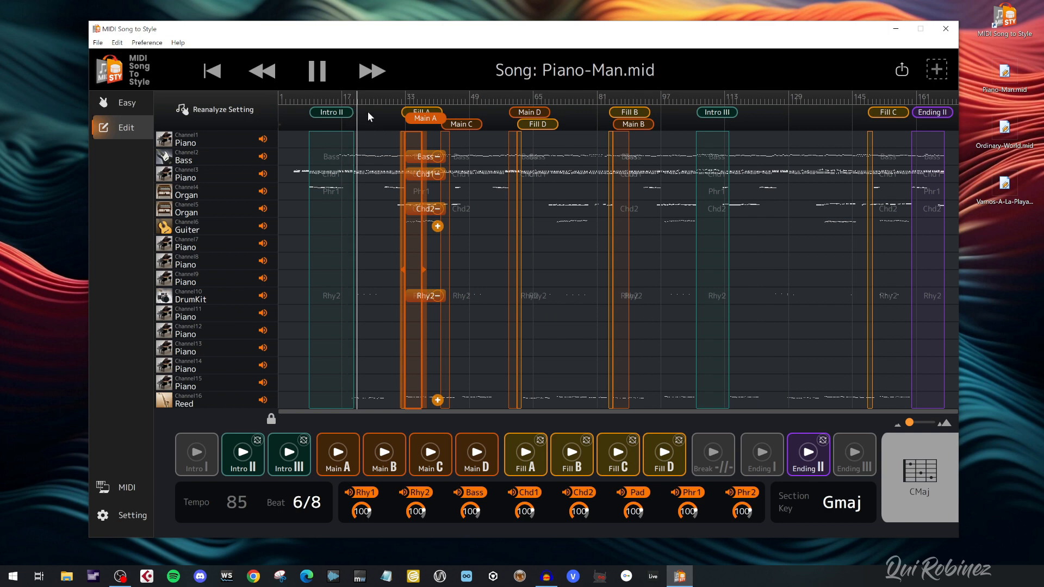
left_click(317, 72)
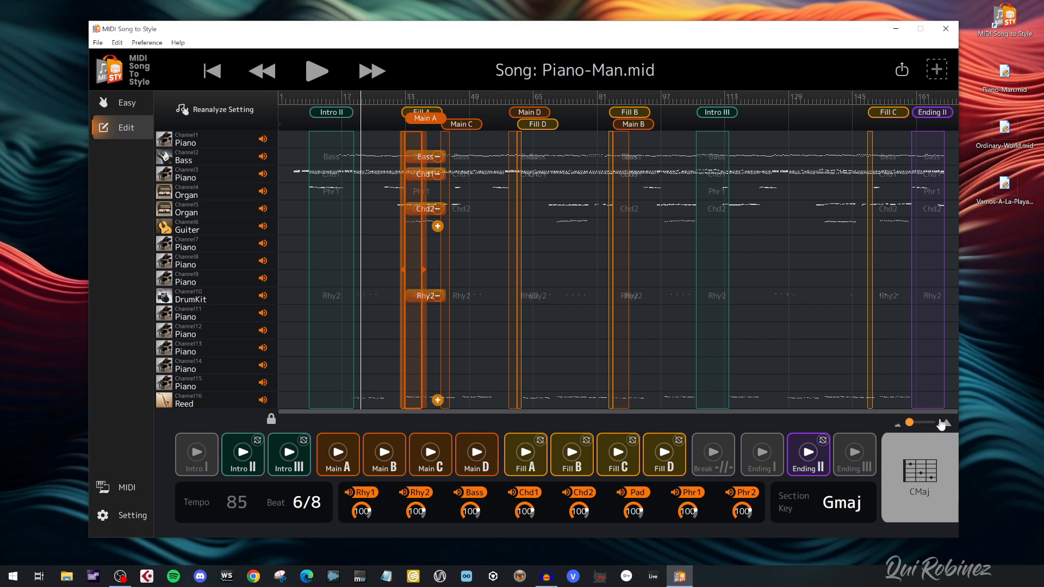
- Assign bar 20, directly after Intro II, to the Main A section, previewing the selected bar and the new Main A
left_click(943, 424)
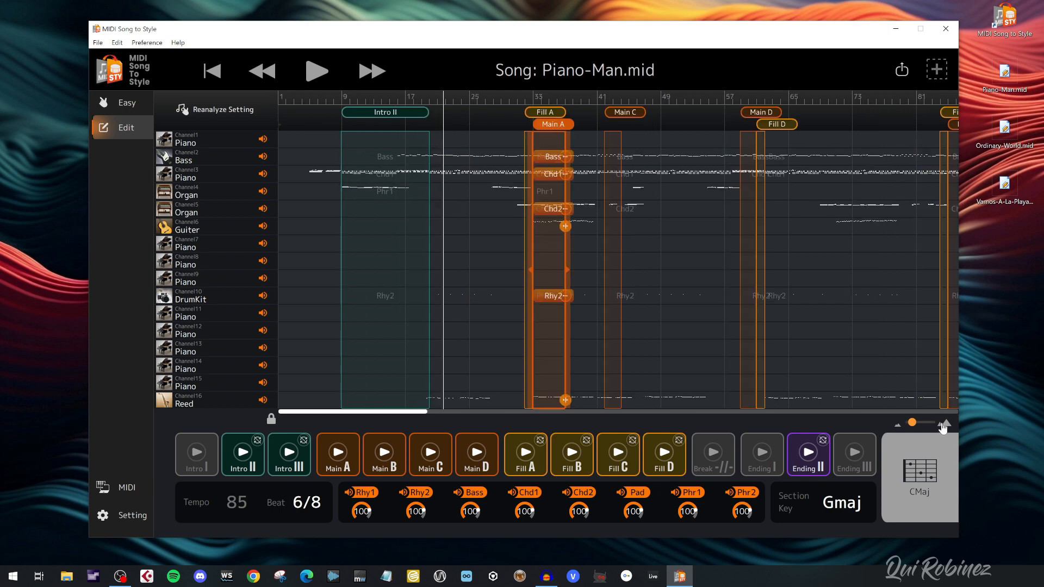
left_click(943, 425)
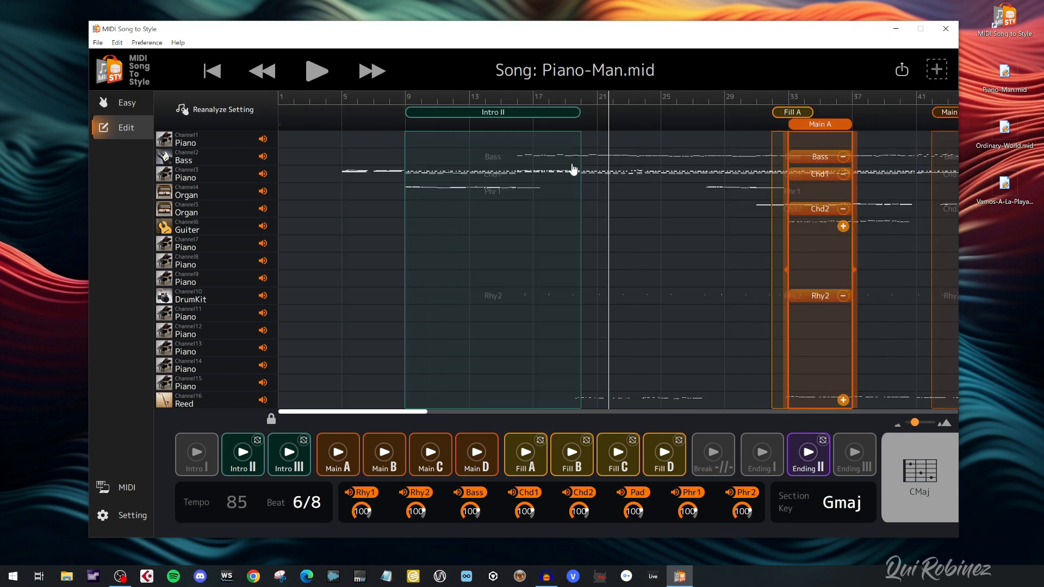
left_click_drag(583, 102, 592, 105)
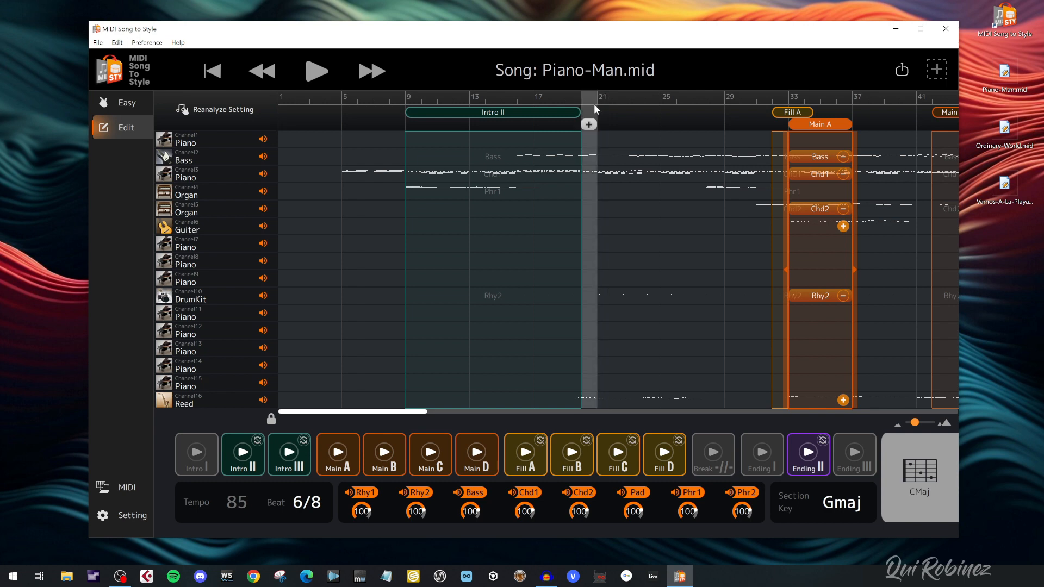
left_click(321, 77)
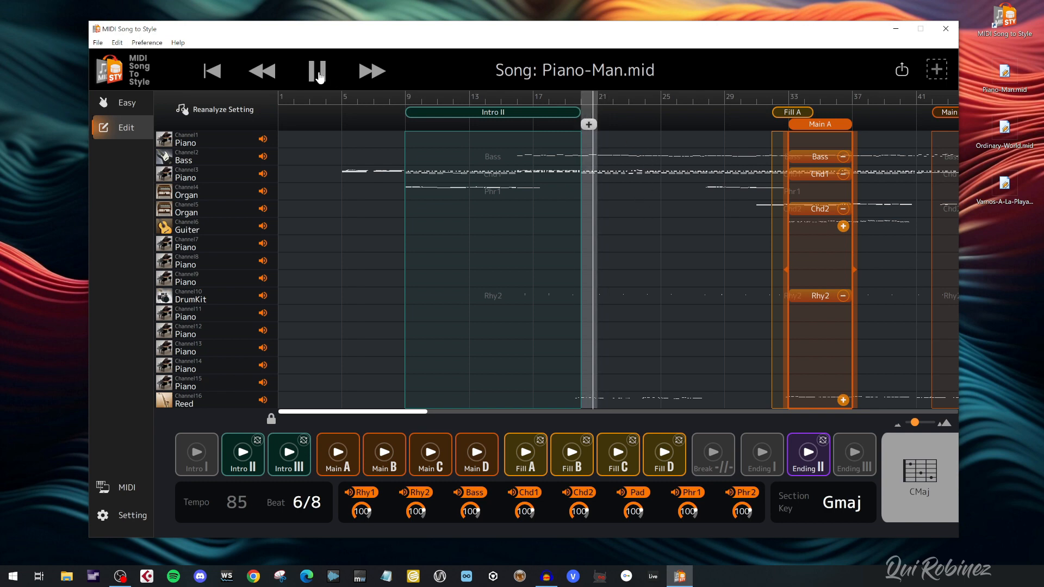
left_click(320, 77)
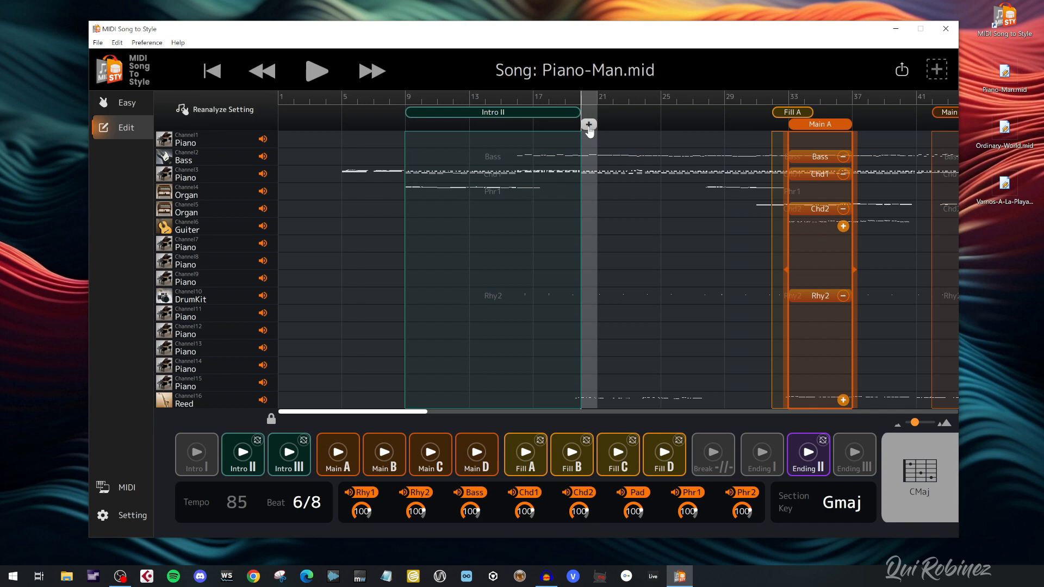
left_click(589, 125)
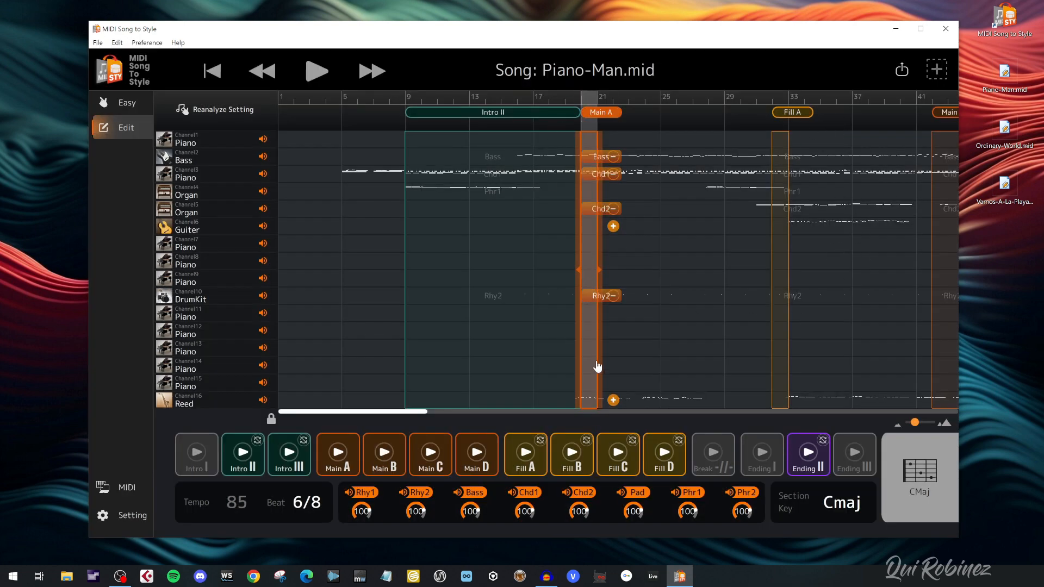
left_click(345, 462)
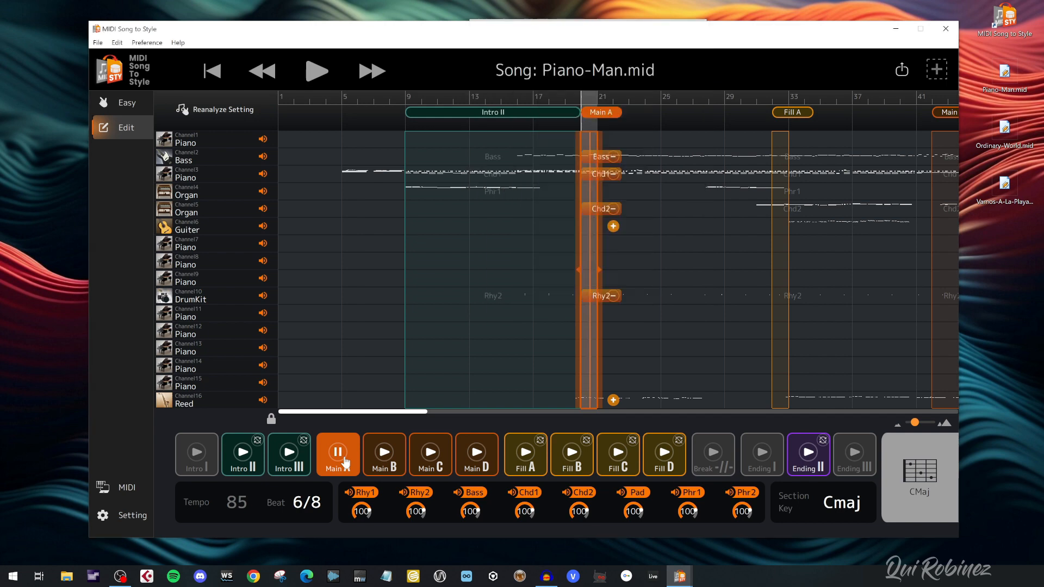
left_click(337, 454)
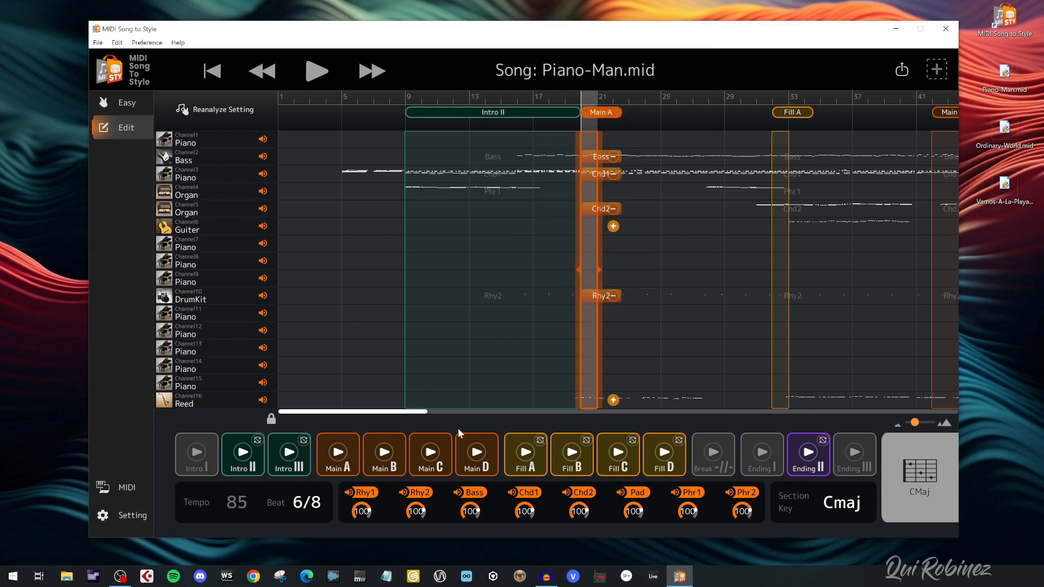
- Show and hide the chord palette, and turn off its automatic opening and closing during style playback in the settings
left_click(920, 475)
left_click(919, 476)
left_click(919, 476)
left_click(918, 475)
left_click(918, 476)
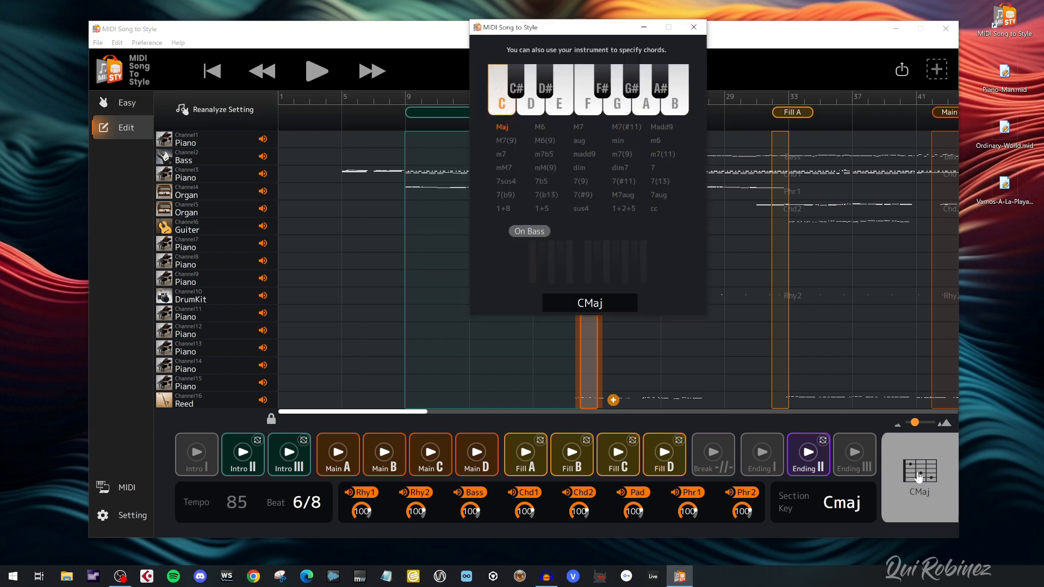
left_click(918, 476)
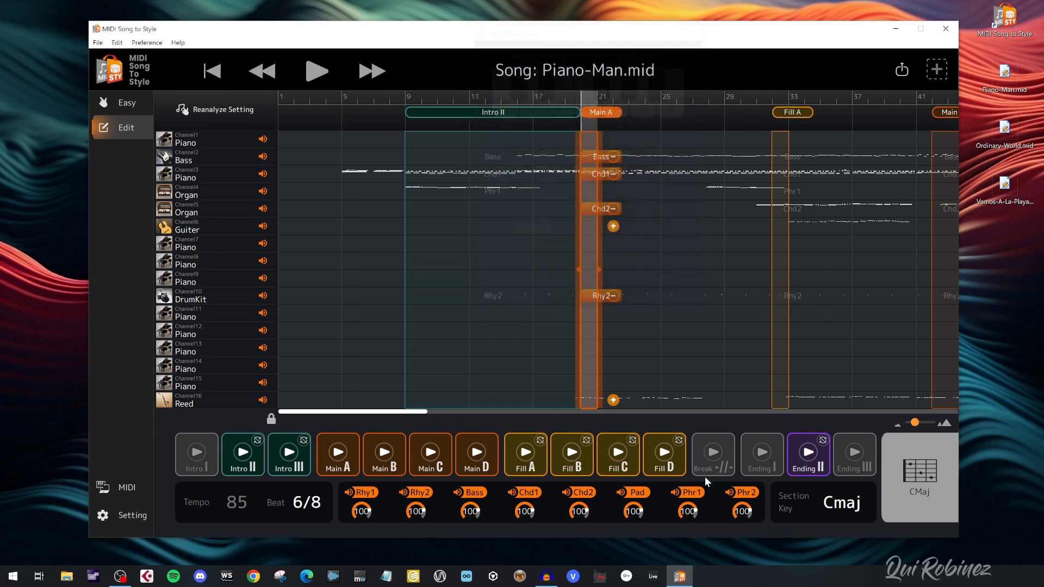
left_click(131, 519)
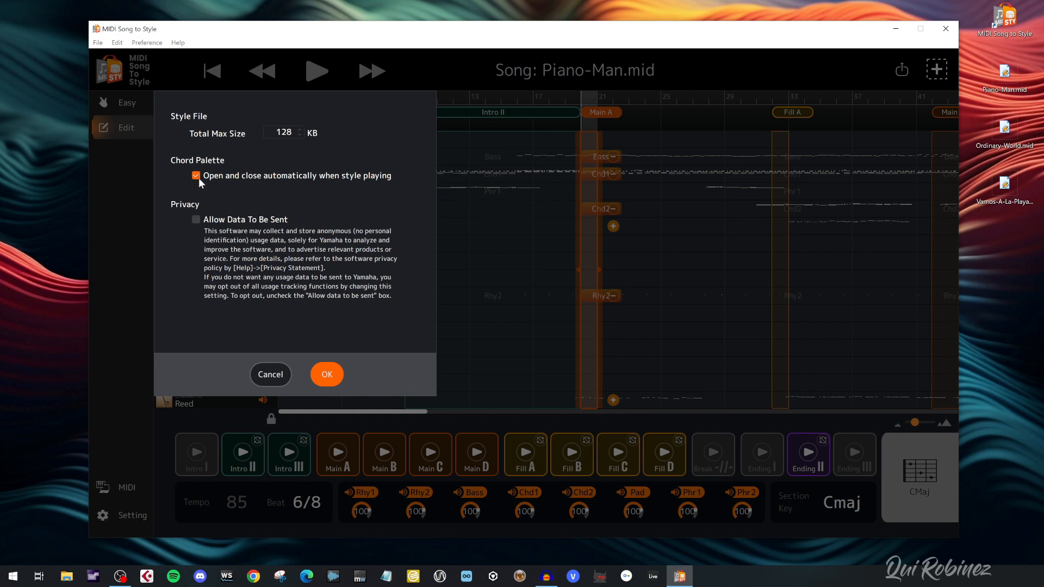
left_click(324, 376)
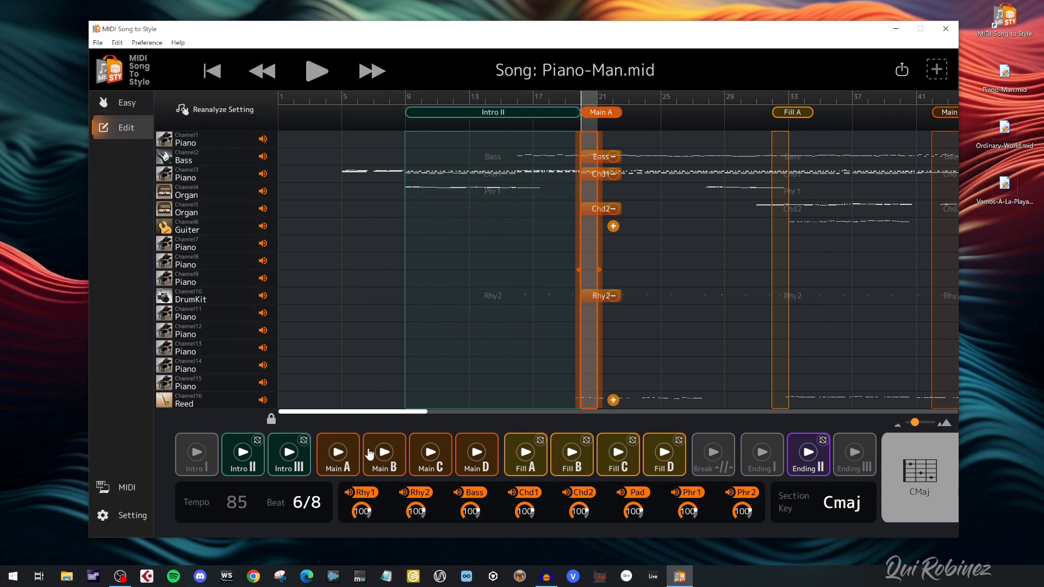
- Audition the Main B, Main C, Main D and Fill A sections, and play Main A again for comparison
left_click(384, 459)
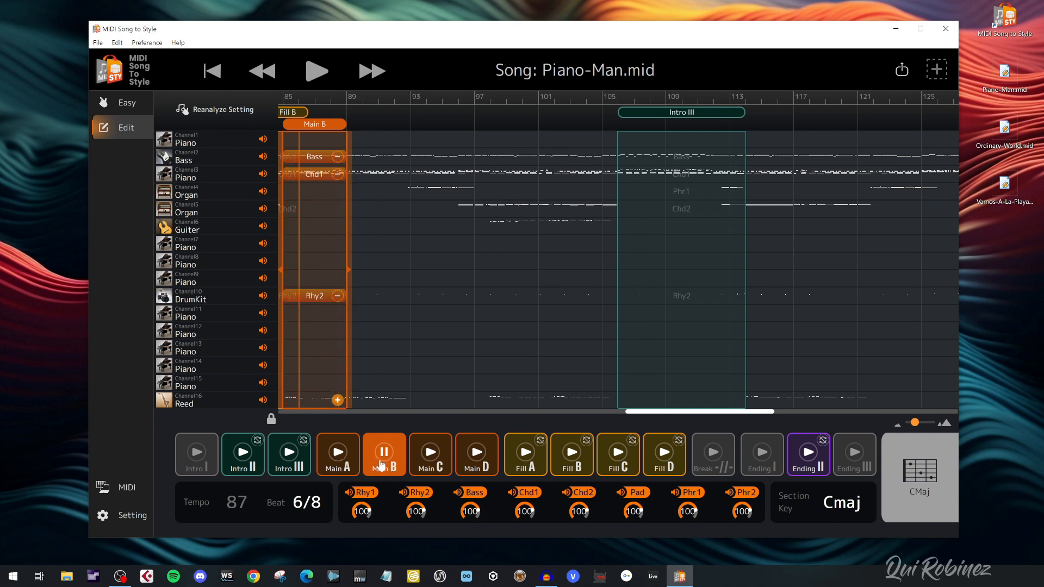
left_click(430, 454)
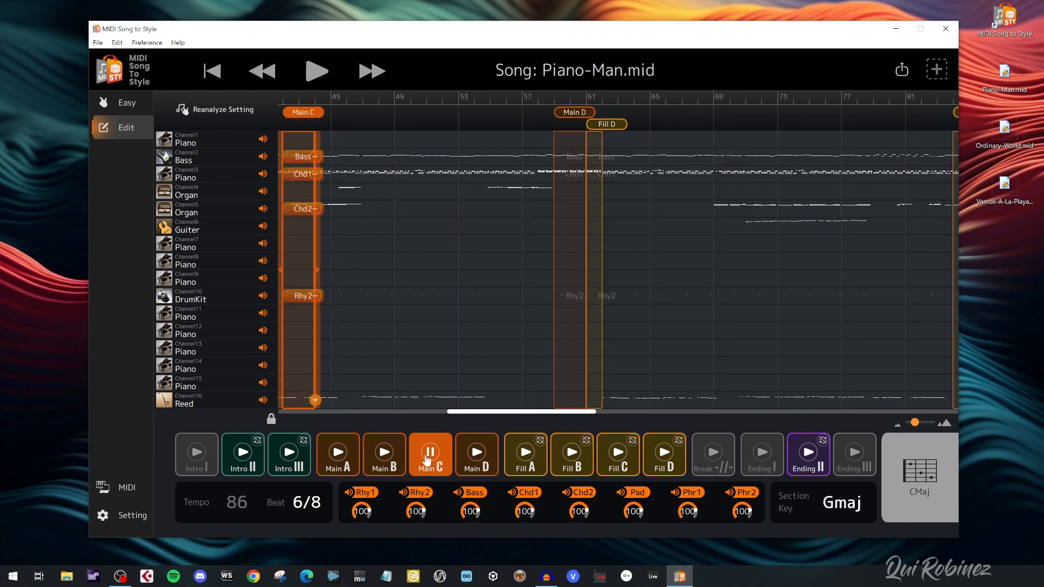
left_click(475, 458)
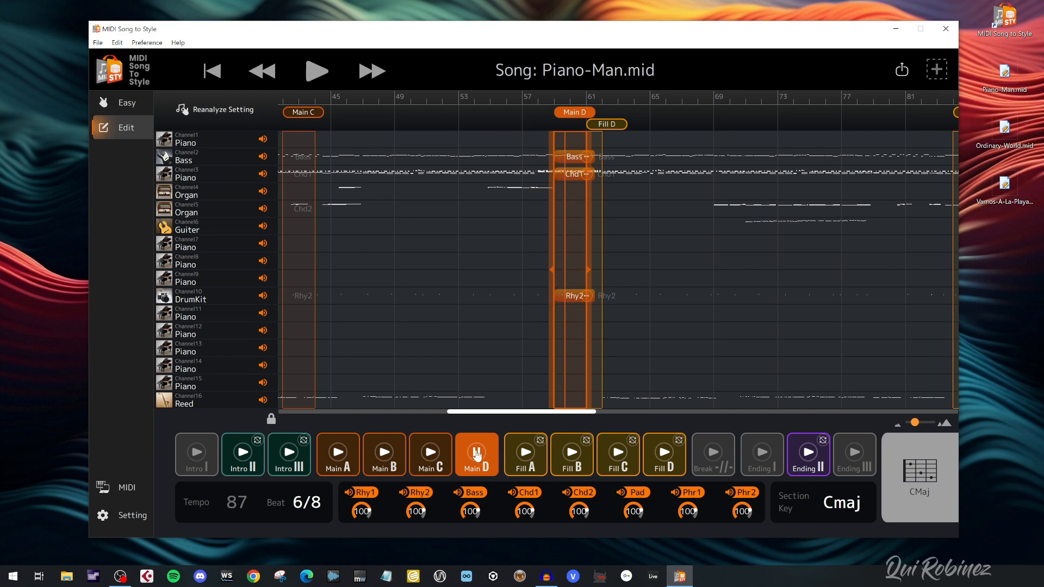
left_click(514, 454)
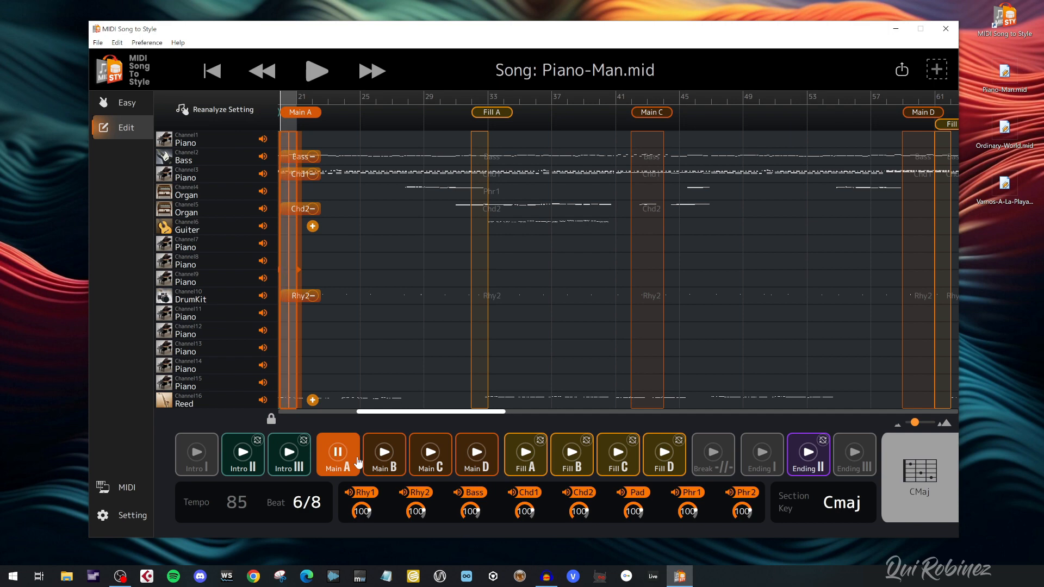
left_click(339, 459)
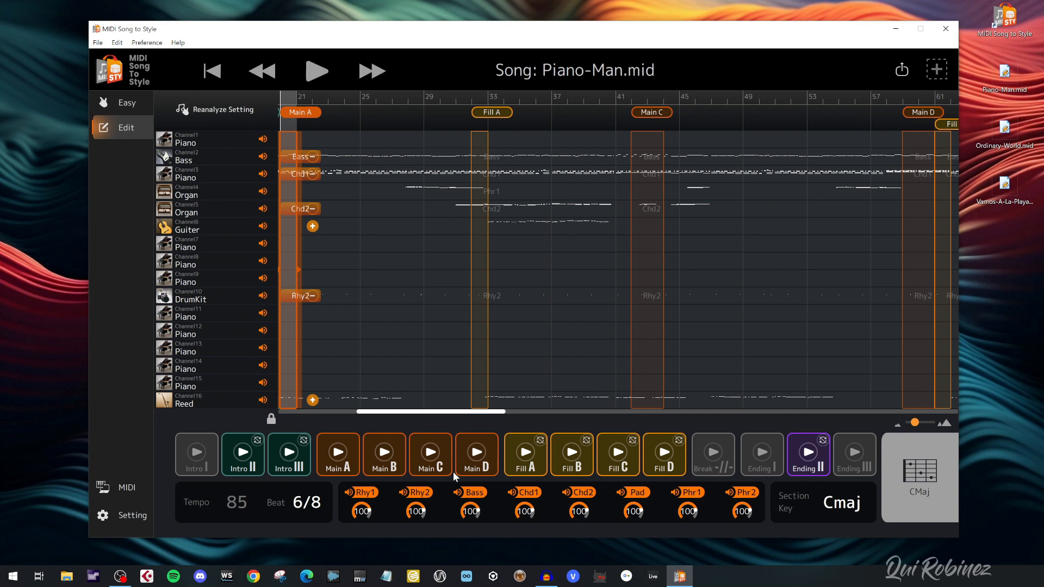
left_click(338, 453)
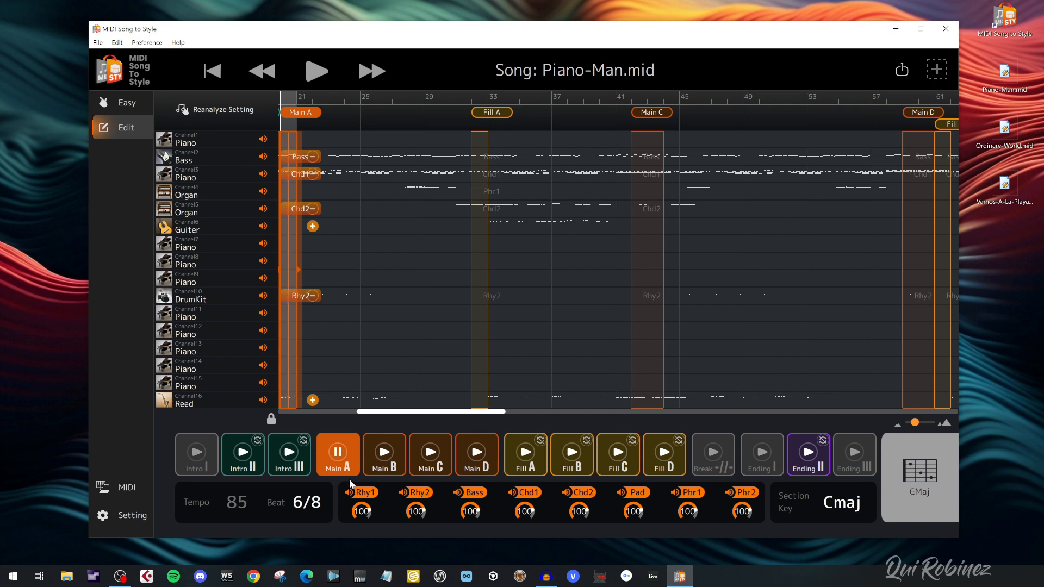
- Stop Main A playback and audition the Ending II section
left_click(340, 456)
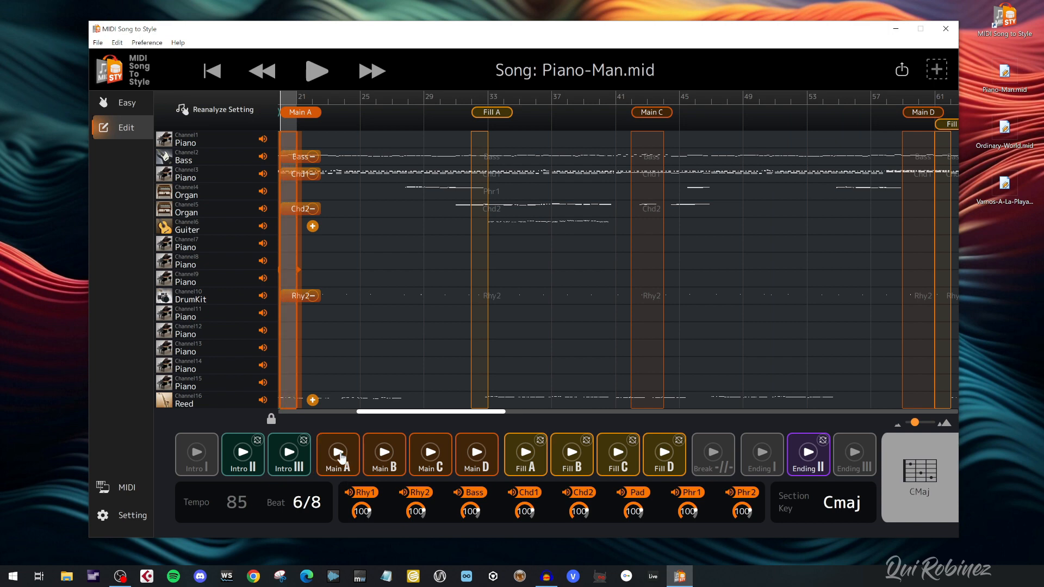
left_click(803, 455)
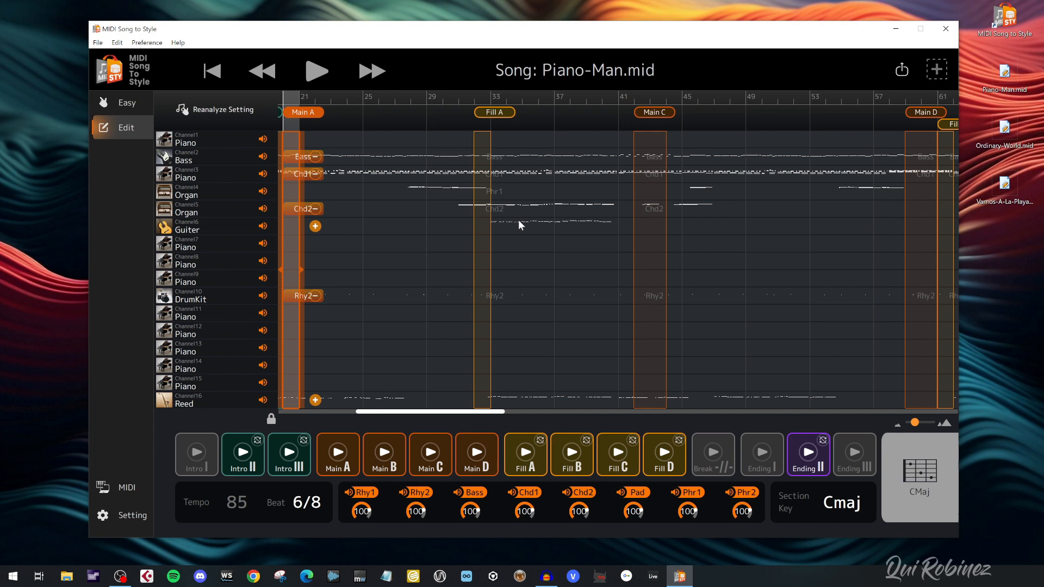
- Extend Main A to two bars, covering bars 20 and 21, and assign bars 23 to 25 to Main B
left_click_drag(464, 417, 303, 417)
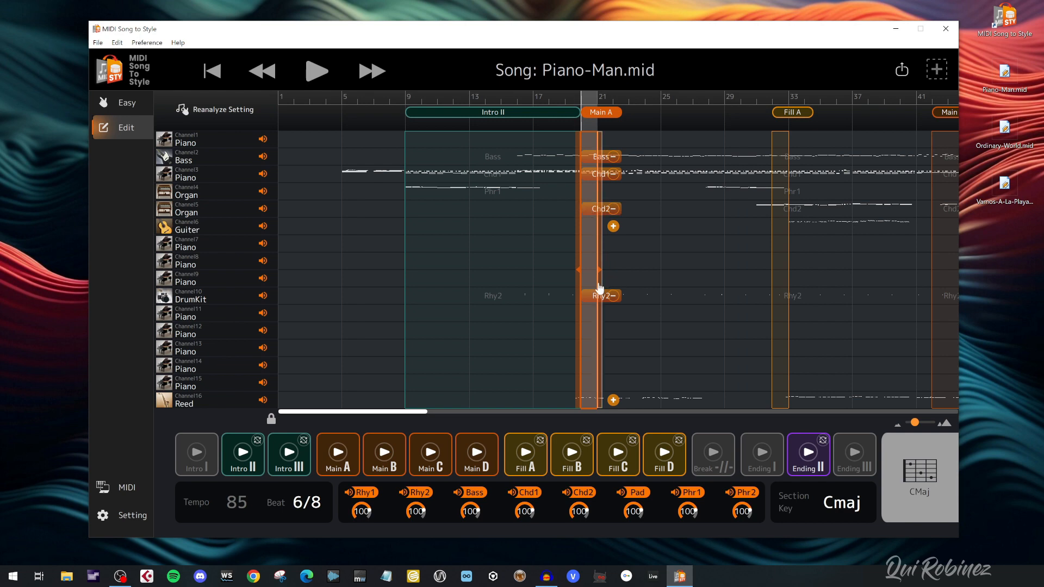
left_click_drag(601, 270, 632, 272)
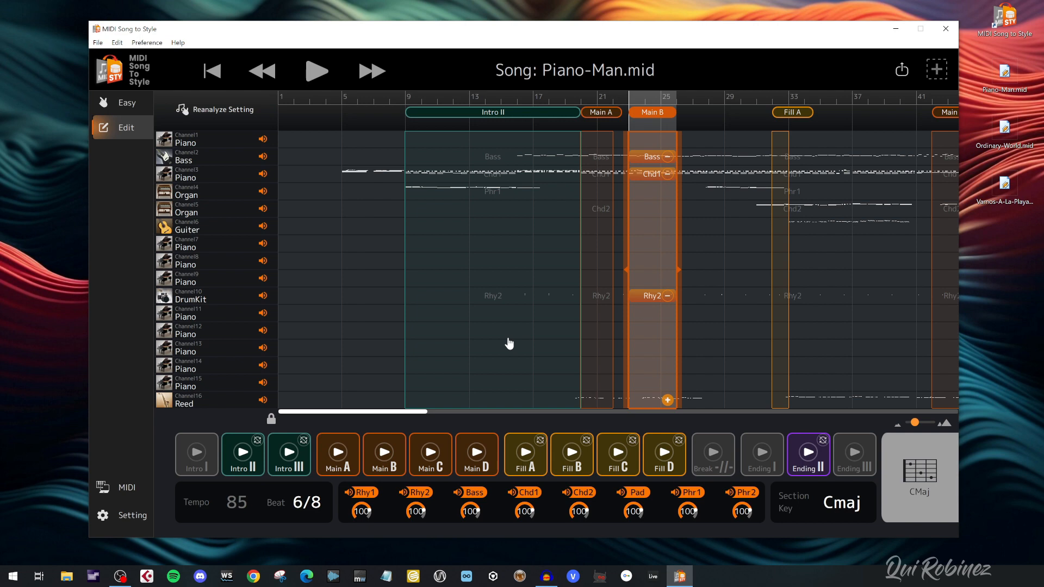
- View the options for saving the style file to the computer or the instrument, and close them without saving
left_click(902, 69)
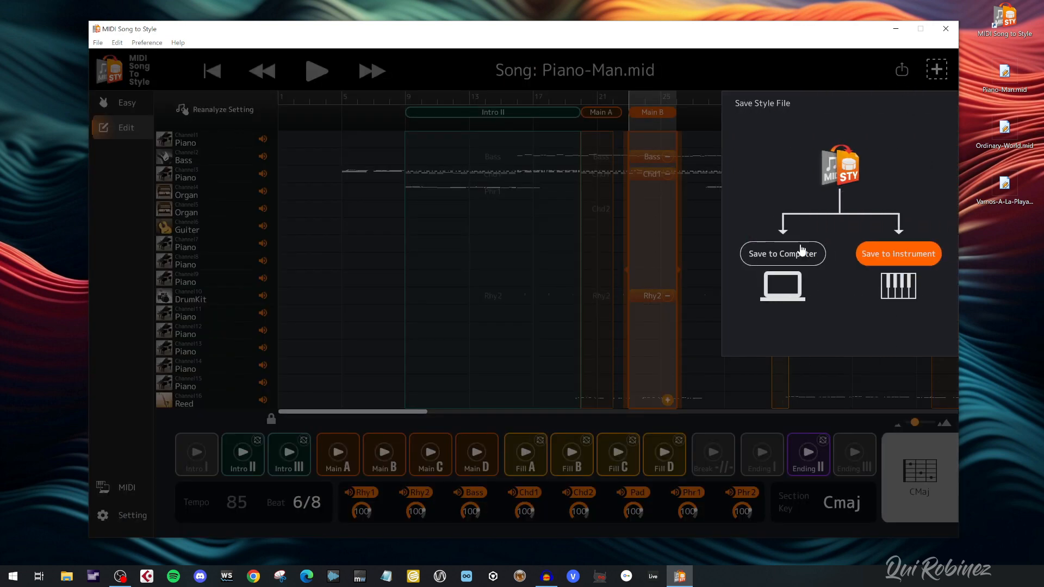
left_click(897, 254)
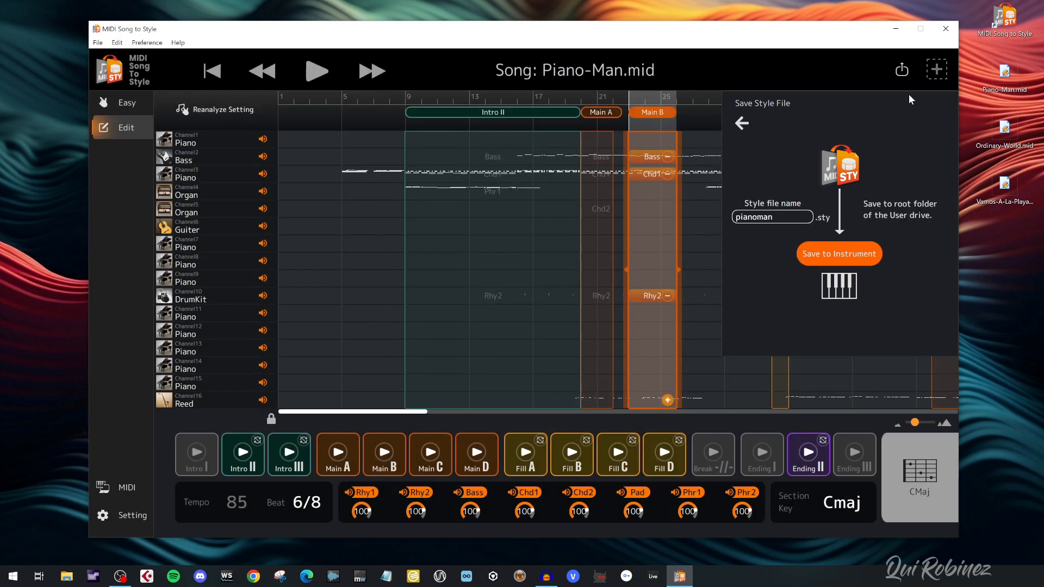
left_click(742, 123)
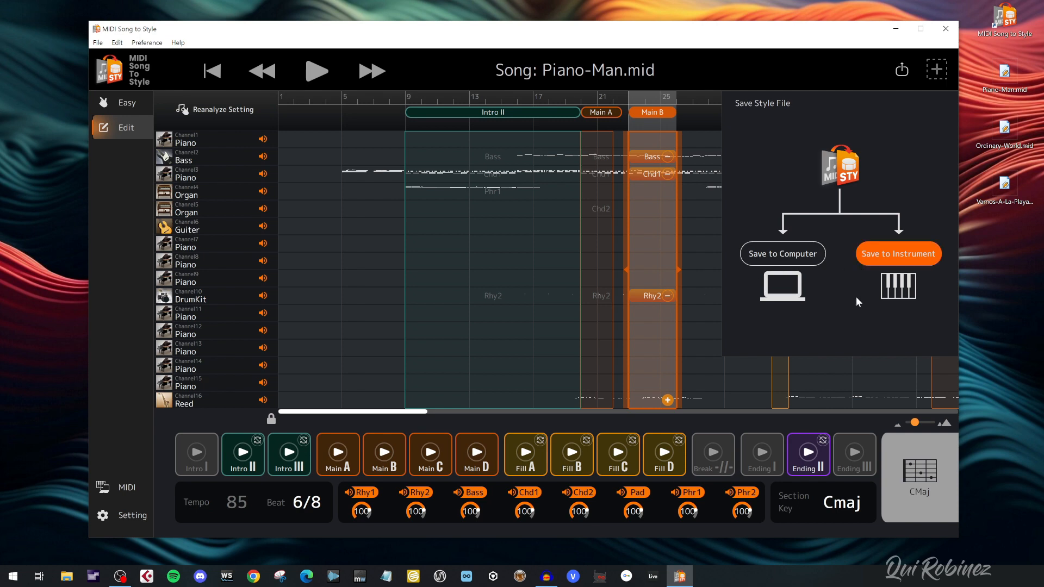
left_click(901, 69)
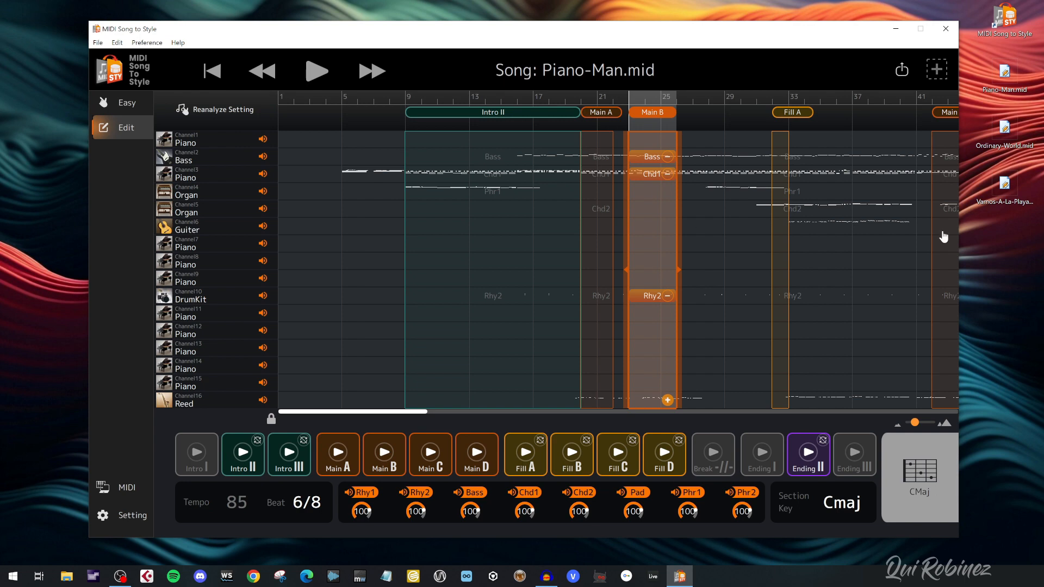
- Import Ordinary-World.mid in place of the current song, discarding the current edits, and audition its Intro II and Main A sections
left_click_drag(1005, 128, 592, 230)
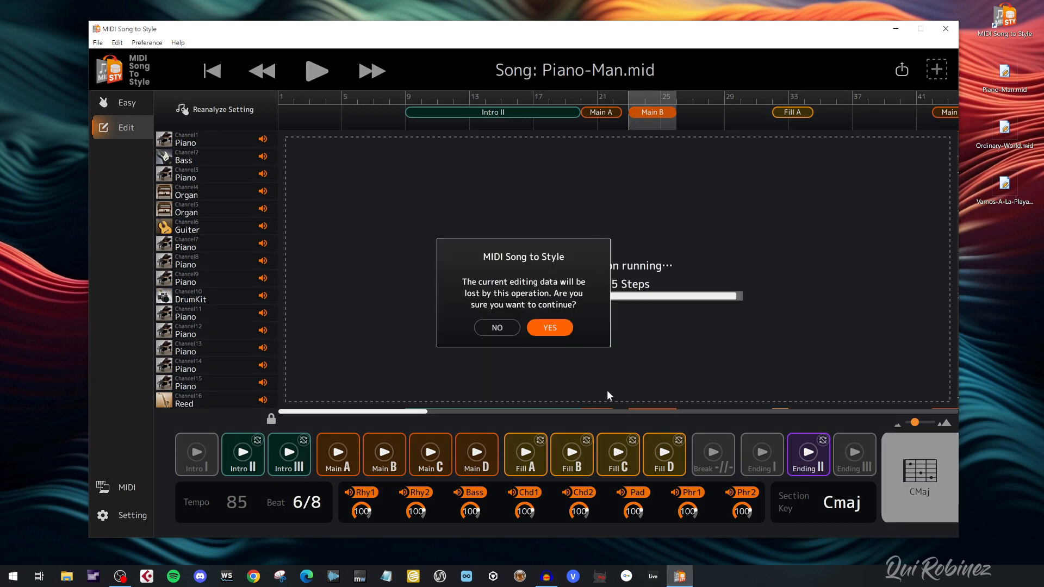
left_click(550, 328)
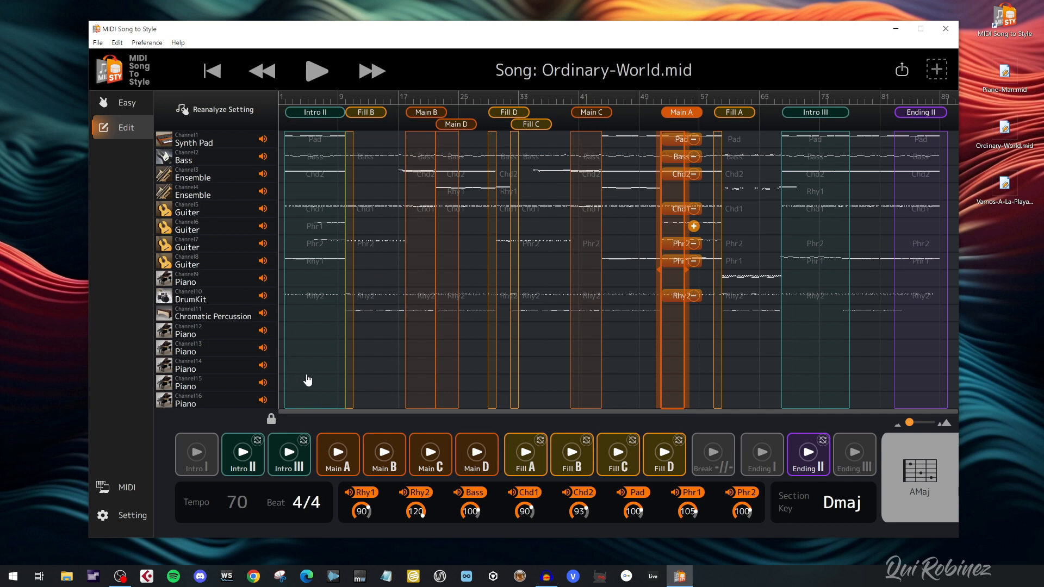
left_click(243, 454)
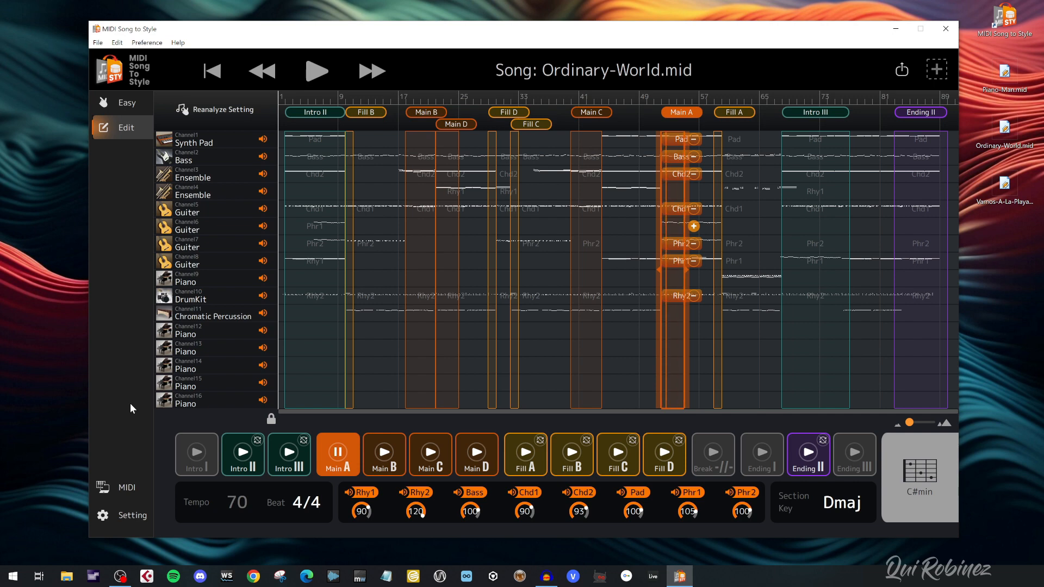
left_click(337, 457)
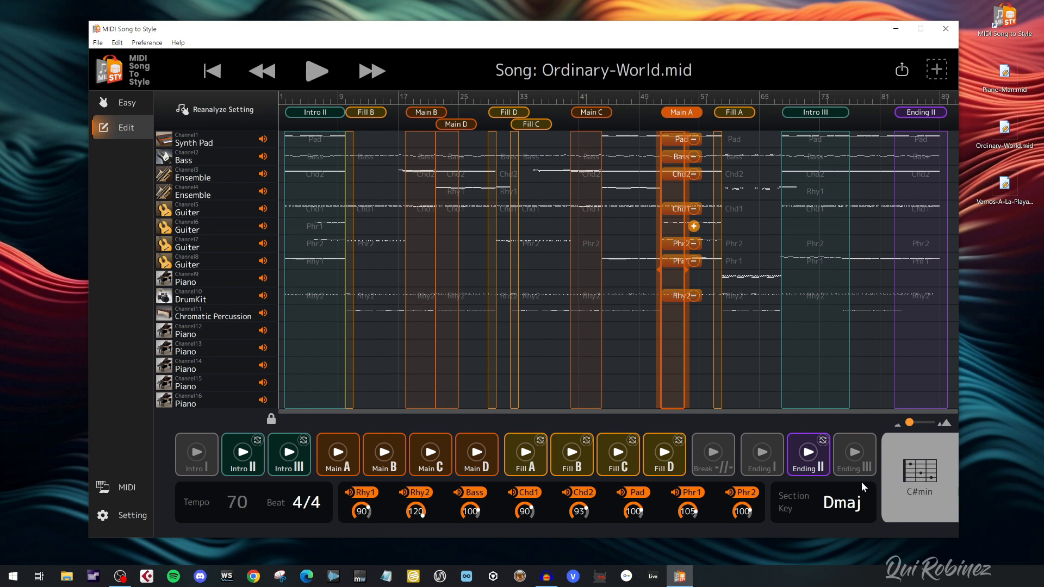
- Replay Intro II, show the section and channel assignments in the Detail Edit window, and play Intro II from there
left_click(242, 458)
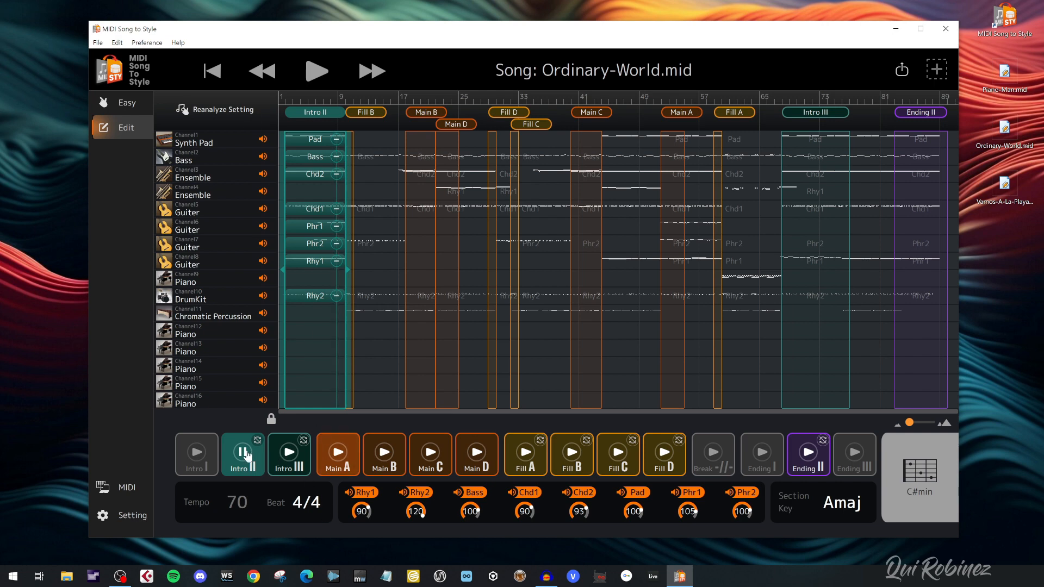
left_click(285, 453)
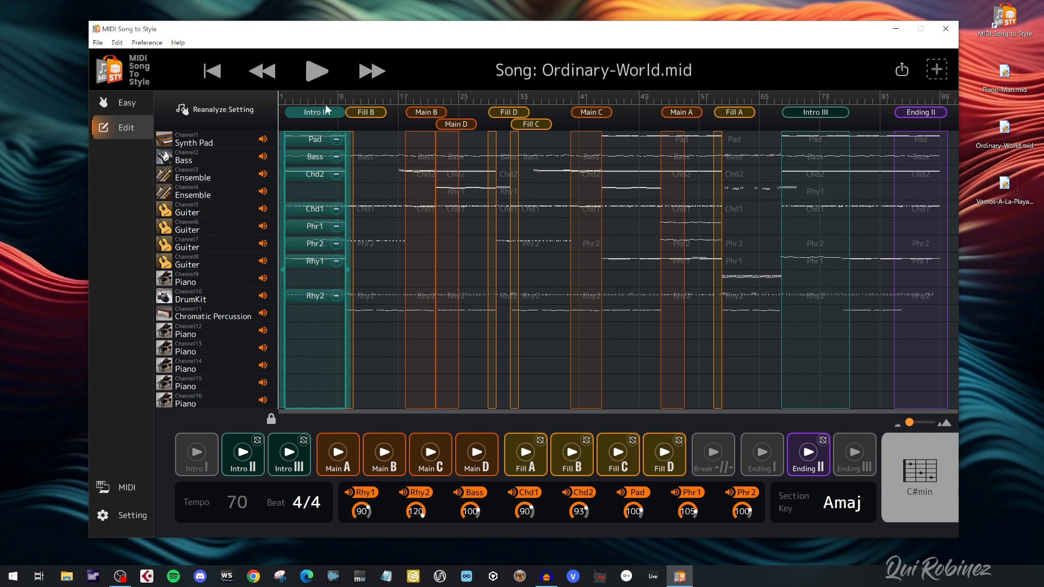
left_click(117, 42)
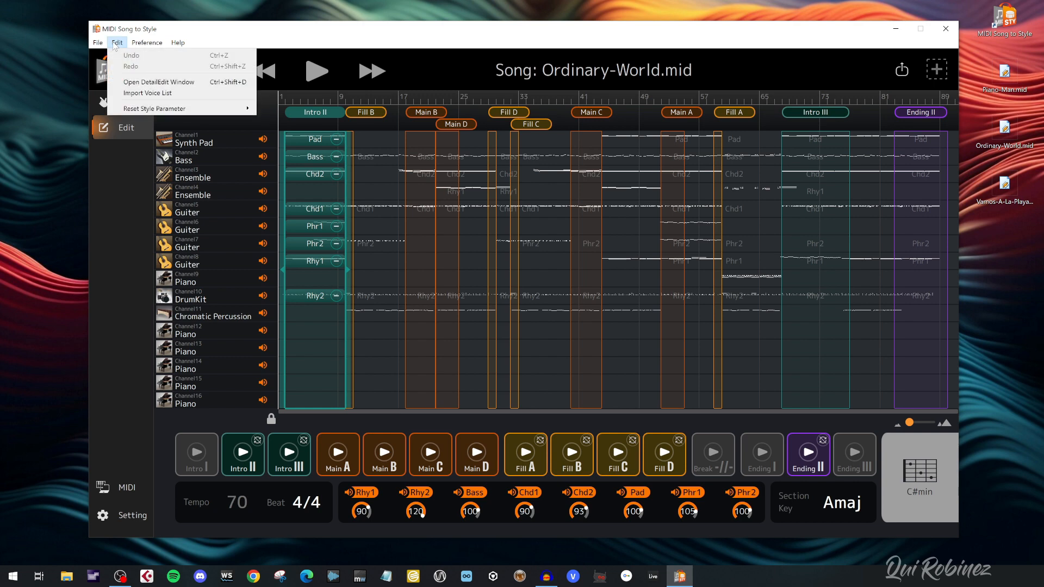
left_click(218, 84)
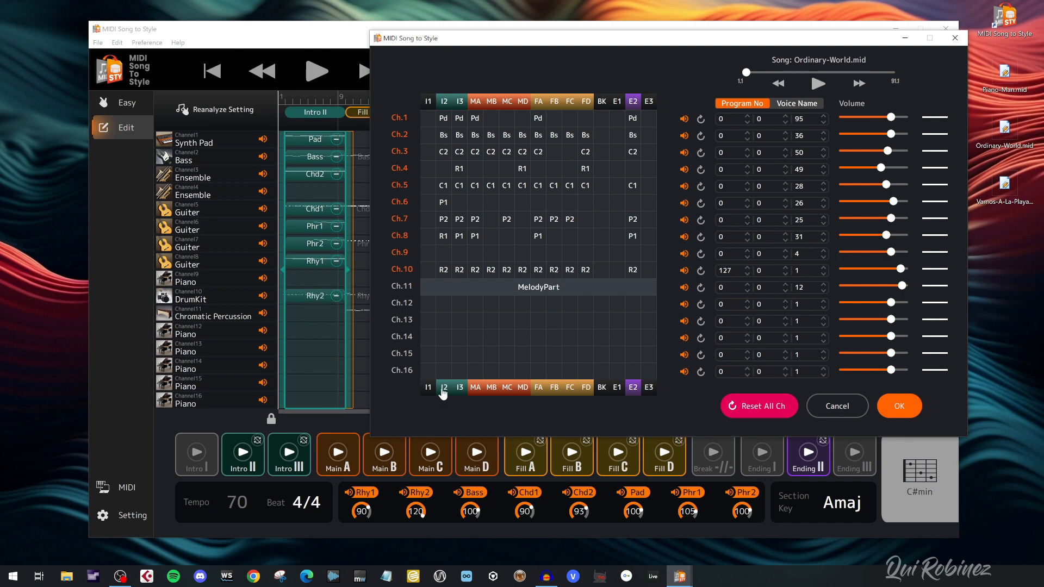
left_click(443, 103)
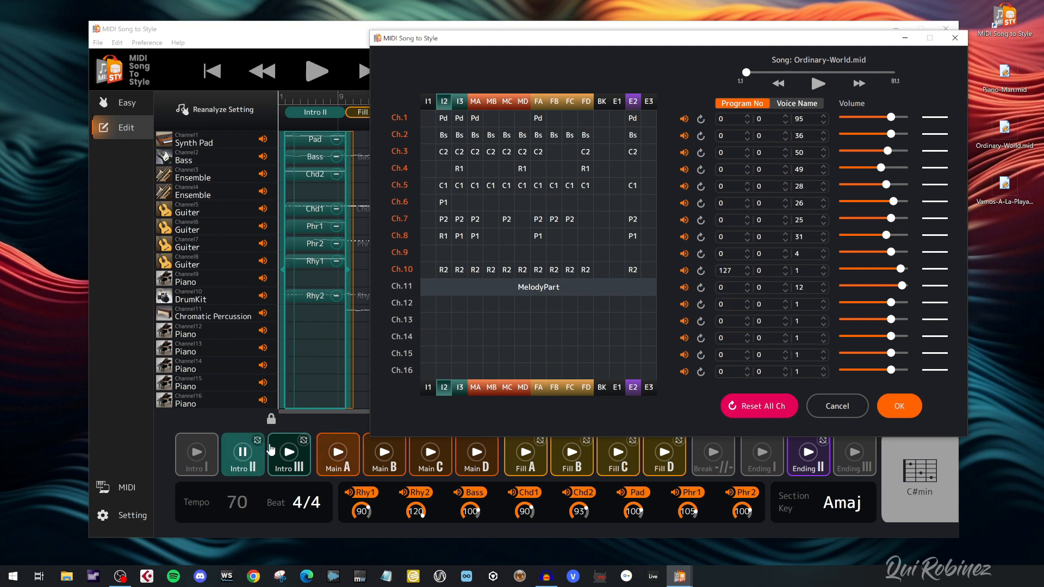
left_click(243, 458)
left_click(243, 458)
- Set the key signature of Intro II to C# min through its channel 1 detail settings, and audition it into Main A
left_click(110, 43)
left_click(158, 82)
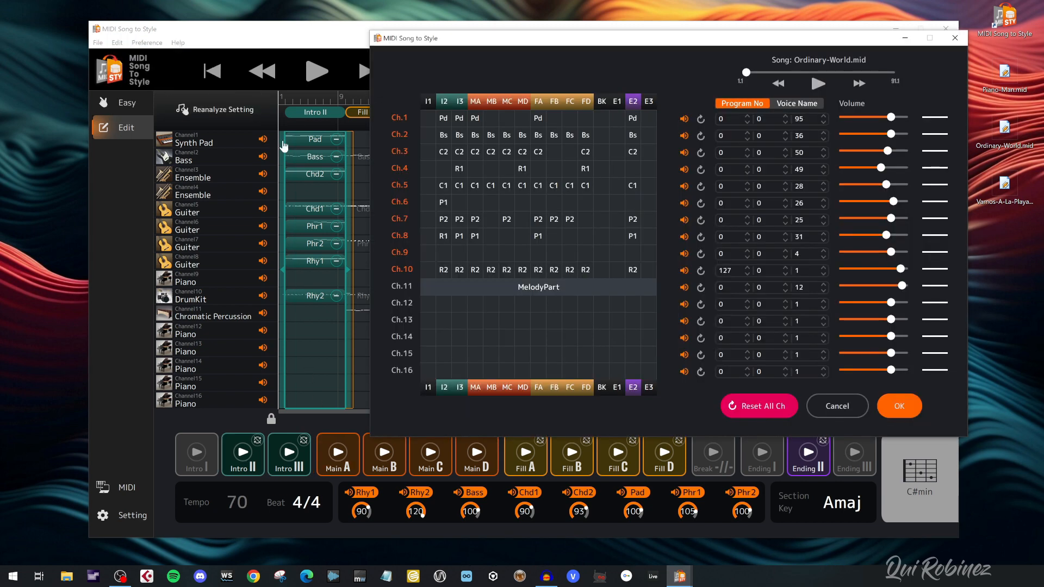
left_click(443, 120)
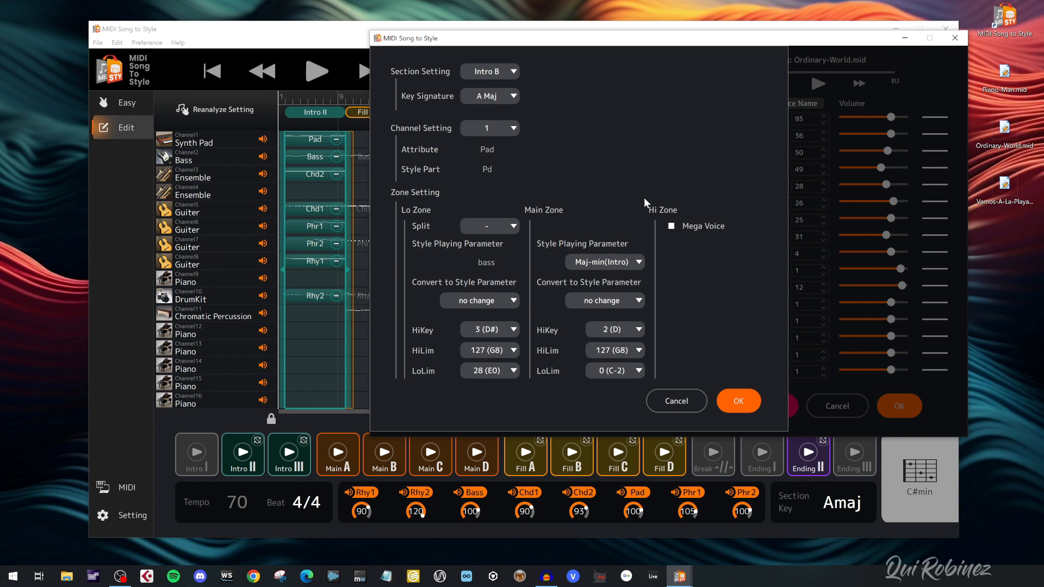
left_click(495, 98)
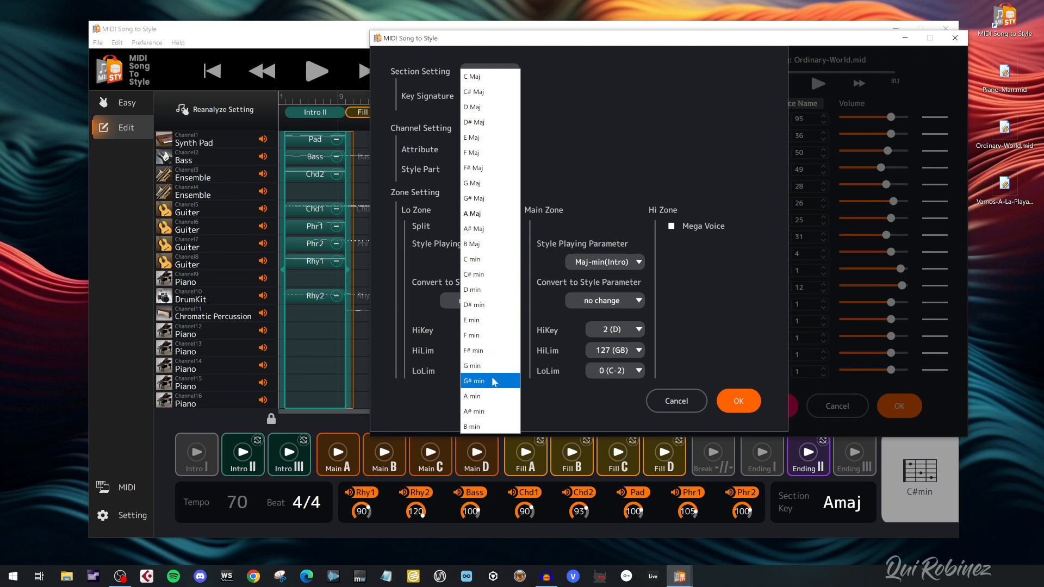
left_click(476, 275)
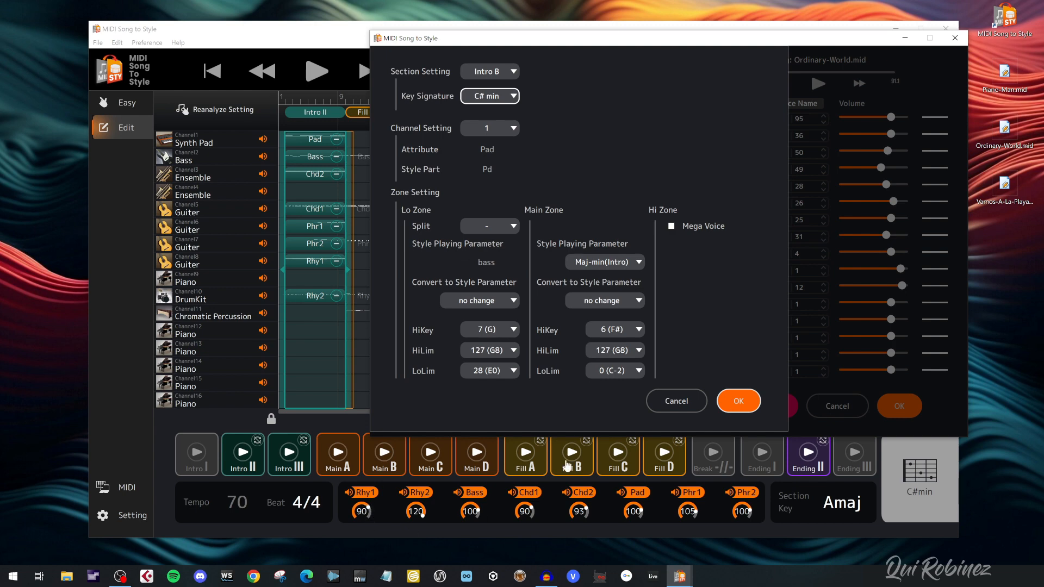
left_click(739, 402)
left_click(243, 456)
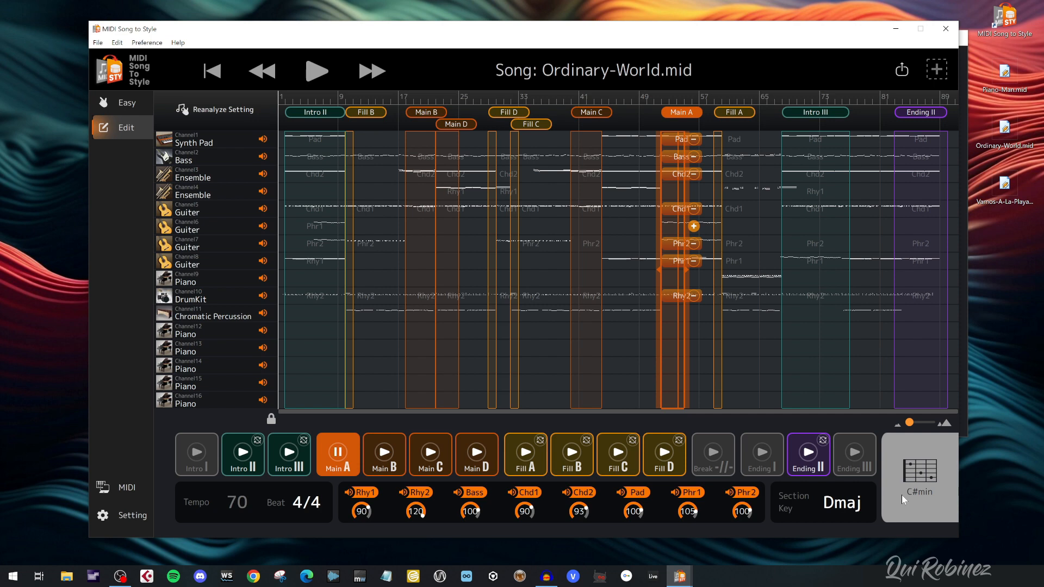
left_click(357, 463)
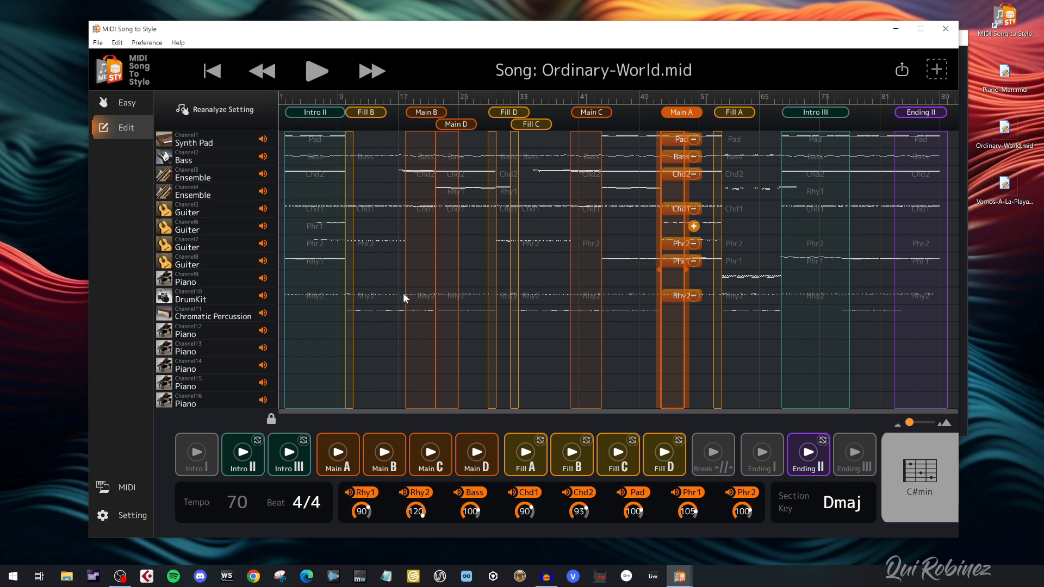
- Set the MIDI output device to Generic USB MIDI and audition Intro II through it
left_click(121, 487)
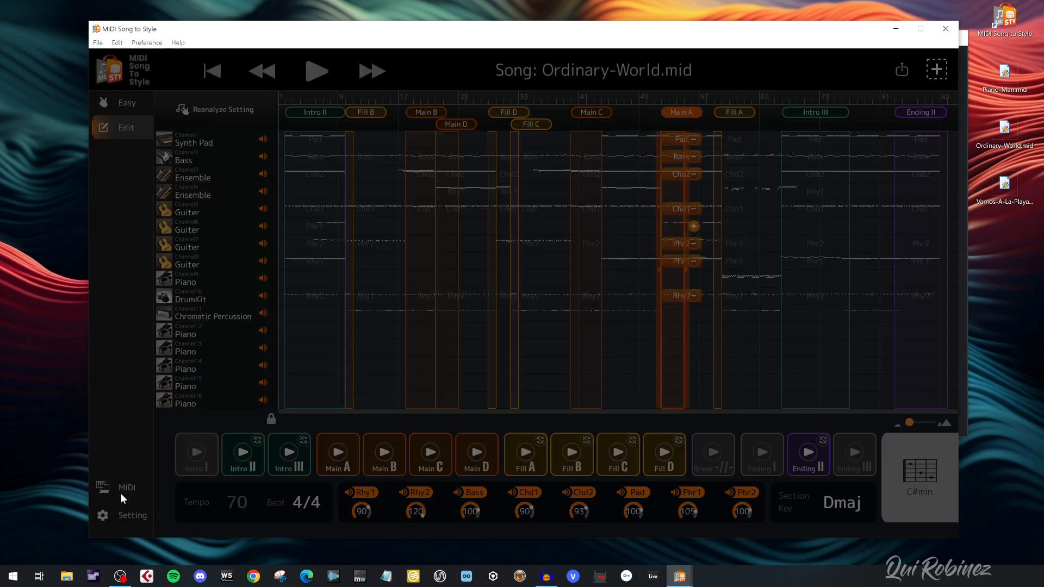
left_click(229, 315)
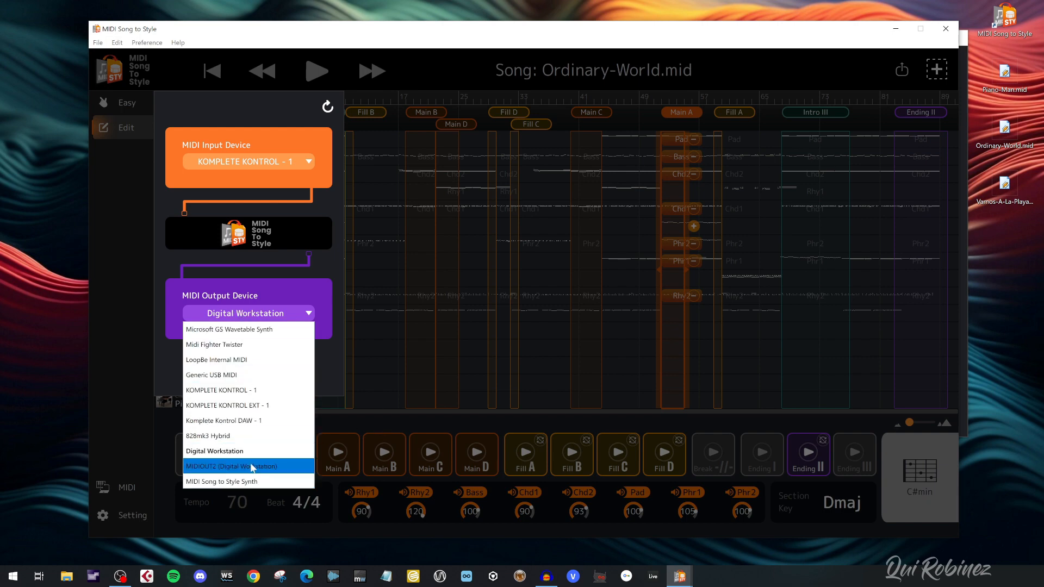
left_click(242, 375)
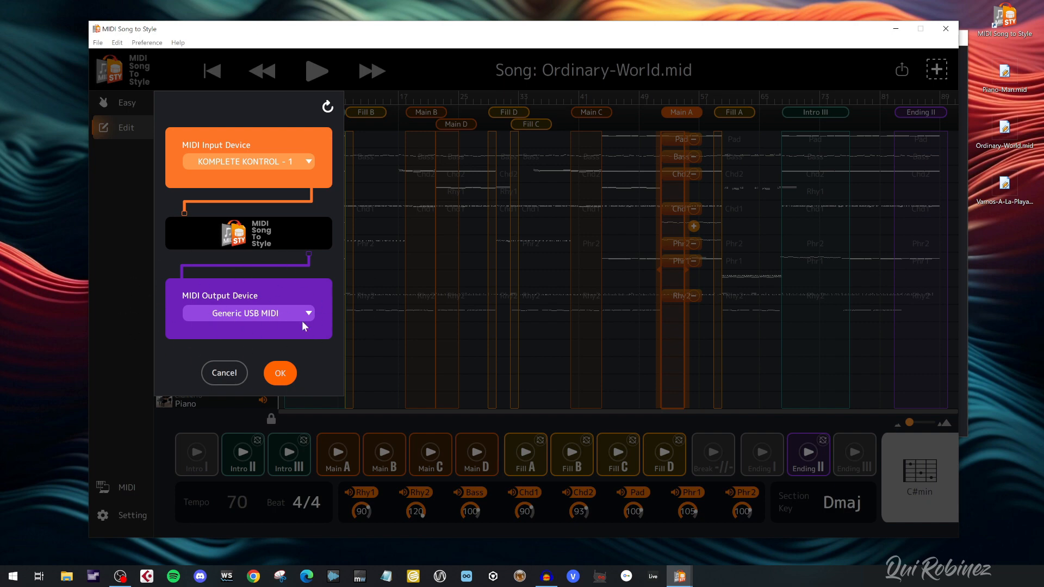
left_click(283, 375)
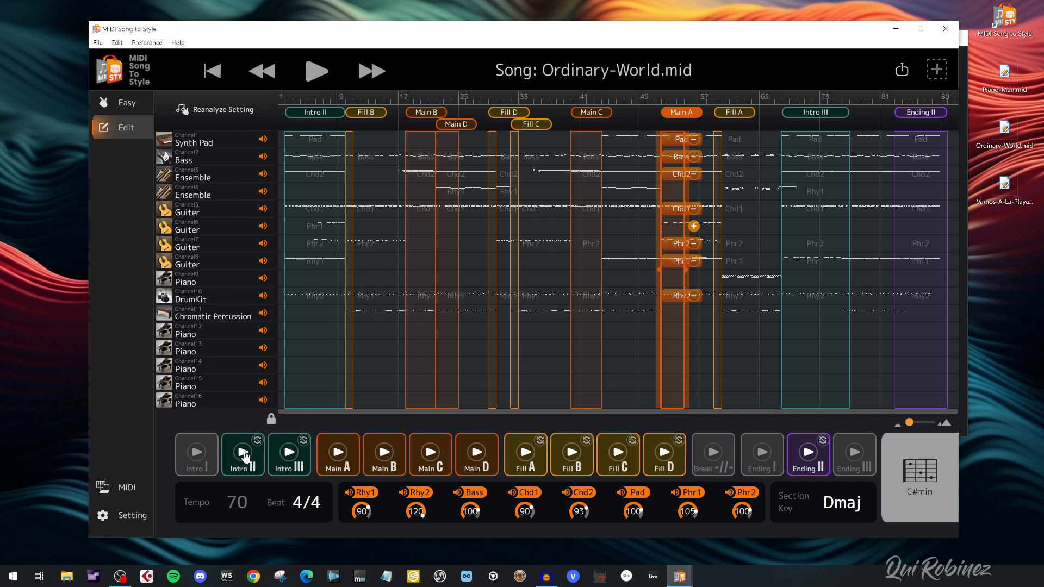
left_click(245, 455)
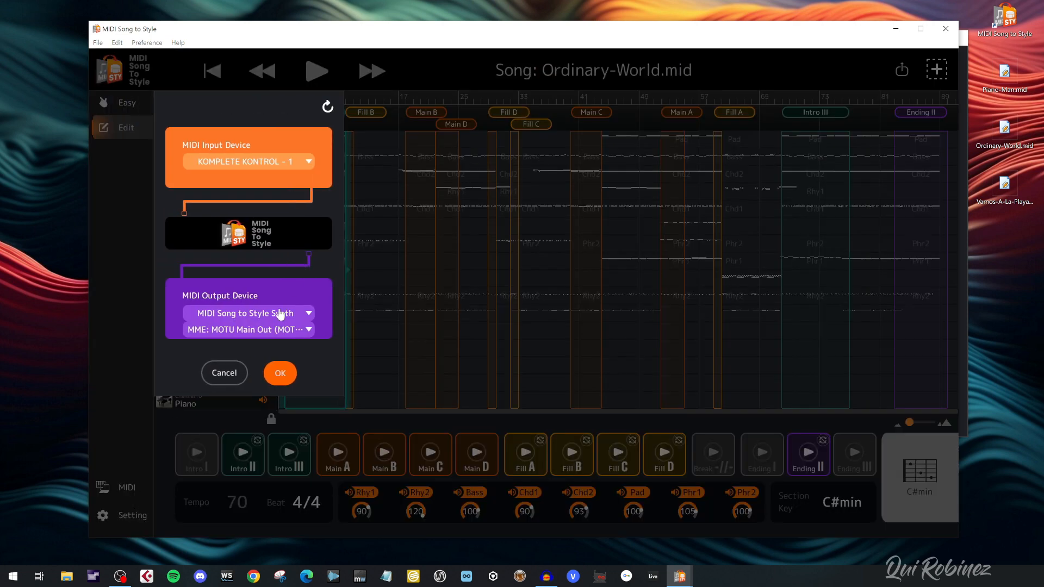
- Switch the MIDI output device to Digital Workstation
left_click(278, 318)
left_click(247, 451)
left_click(285, 374)
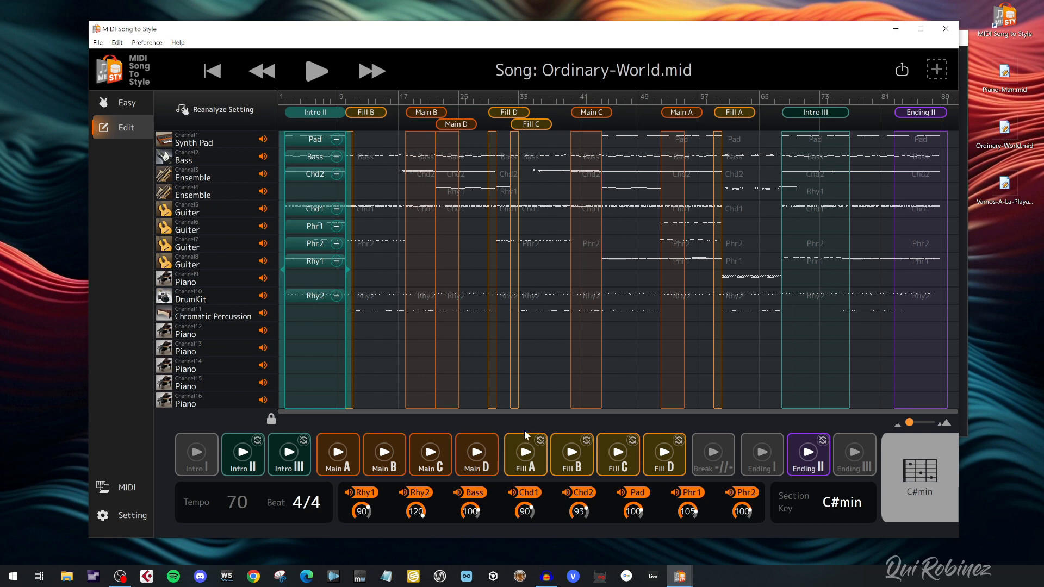
- Open the Detail Edit window, and audition Main A with the Chd1 part soloed and with all parts restored
left_click(117, 42)
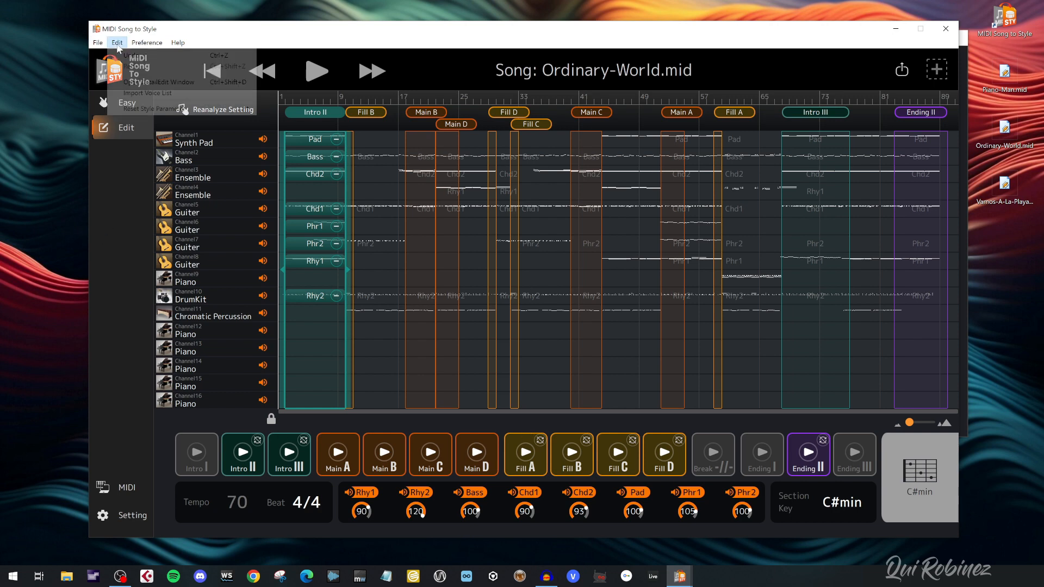
left_click(177, 82)
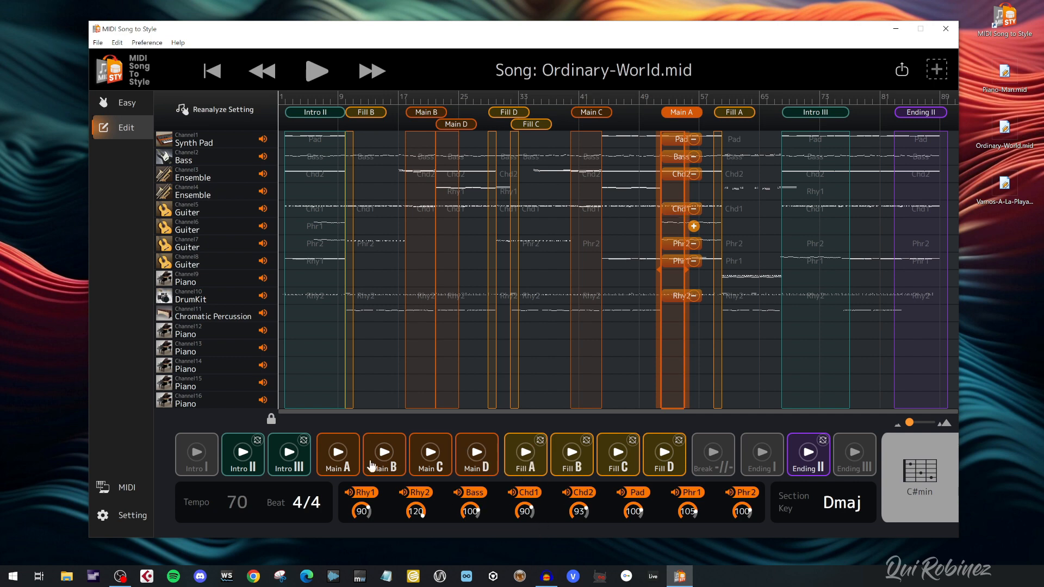
key("space")
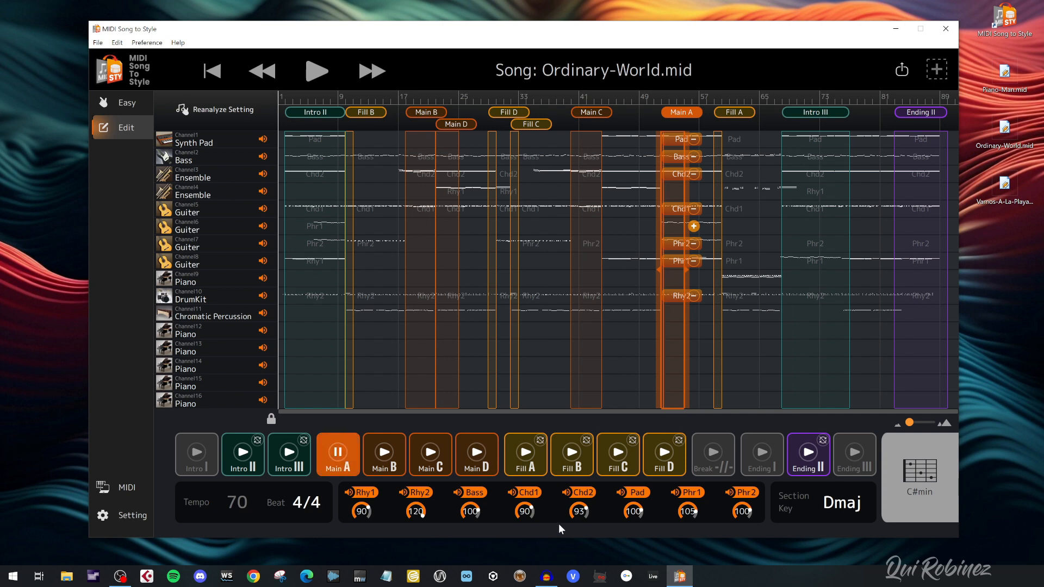
left_click(528, 494, "shift")
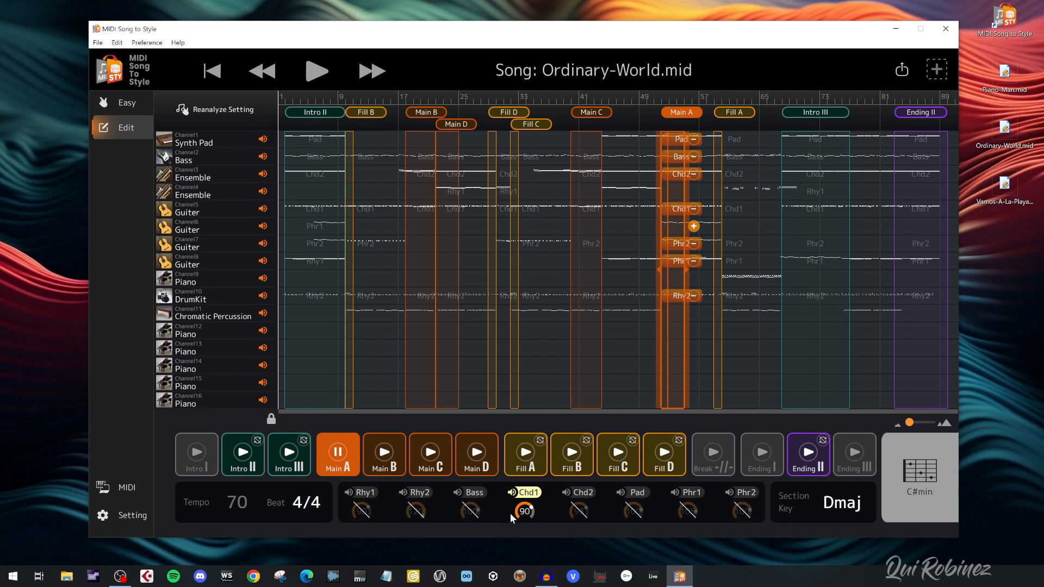
left_click(532, 496, "ctrl")
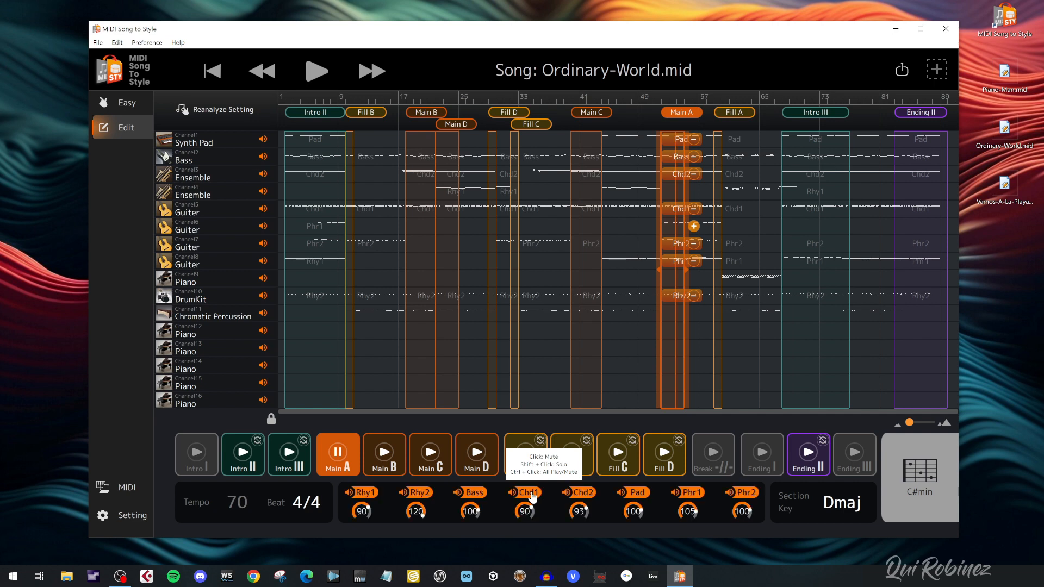
left_click(337, 453)
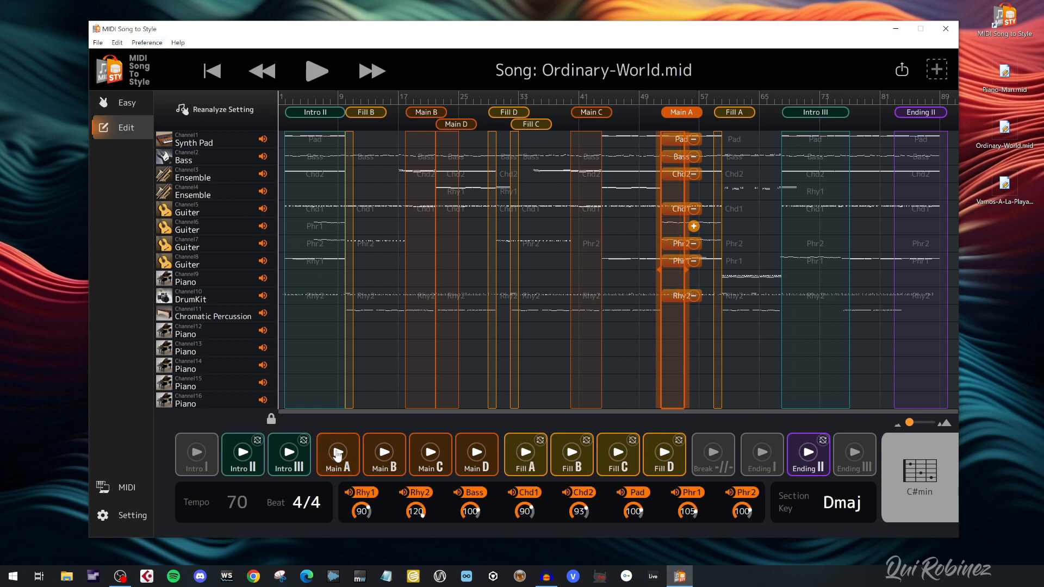
- Start playback of Main A and open the Detail Edit window with the channel voices listed by name
left_click(340, 452)
left_click(118, 43)
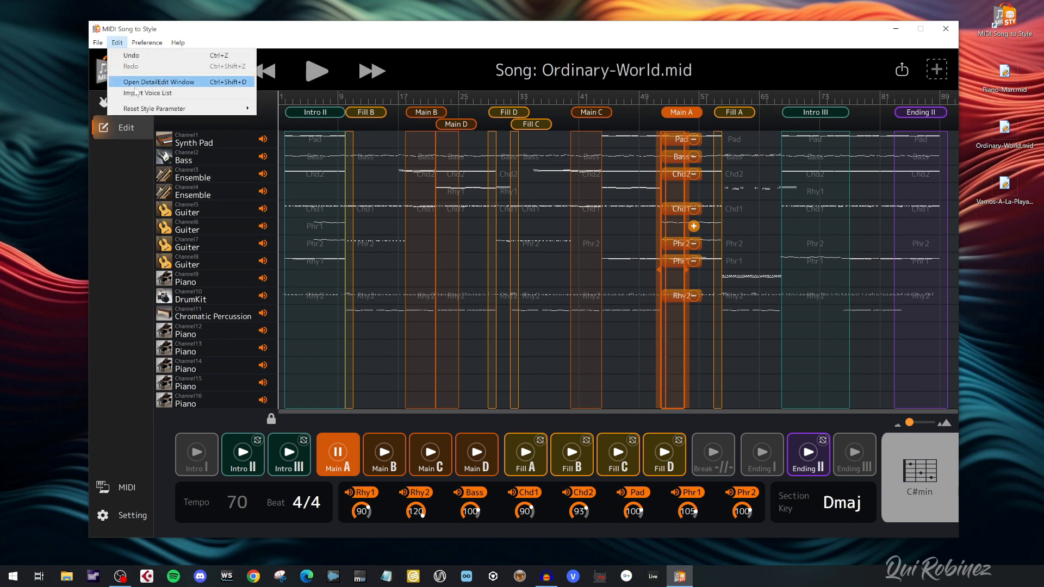
left_click(146, 80)
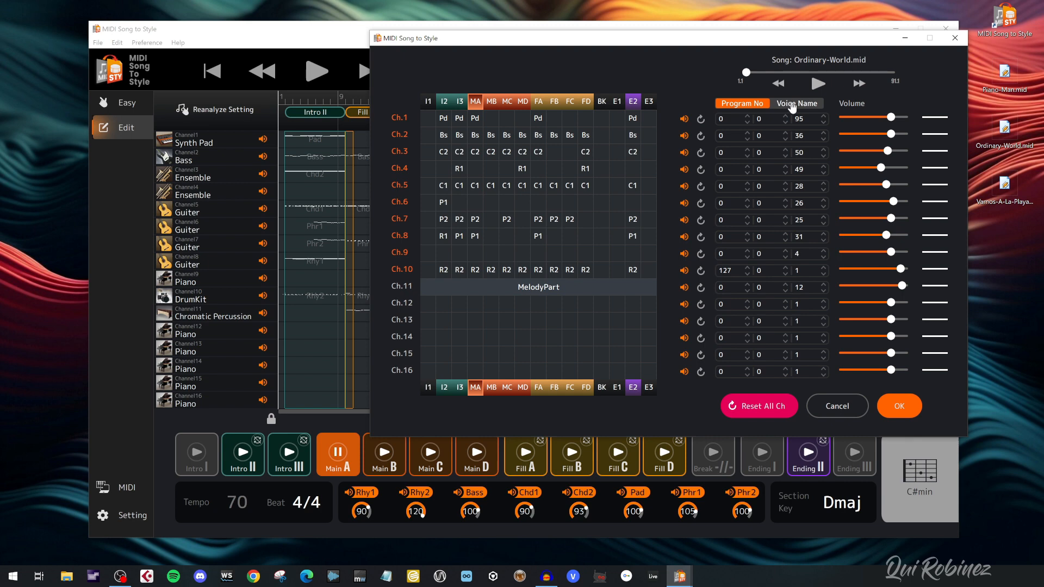
left_click(797, 103)
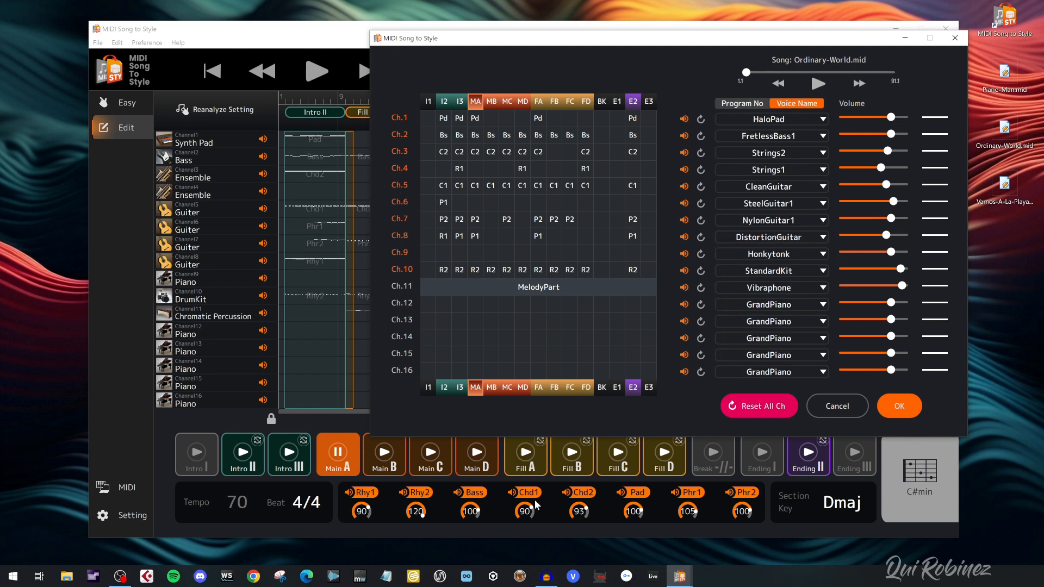
- Change the channel 5 voice to the 60sVintageClean electric guitar
left_click(770, 189)
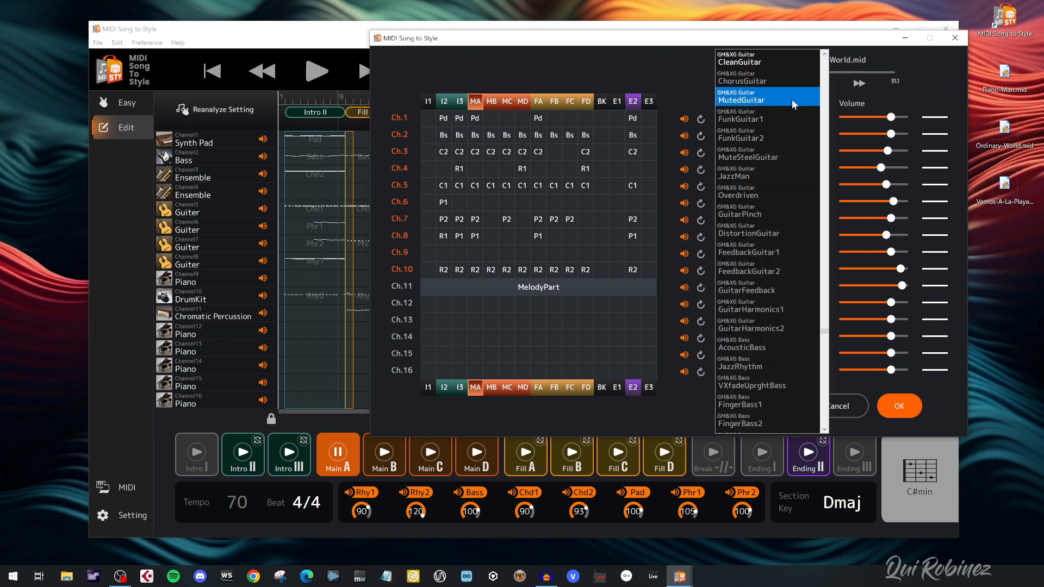
left_click_drag(831, 337, 843, 127)
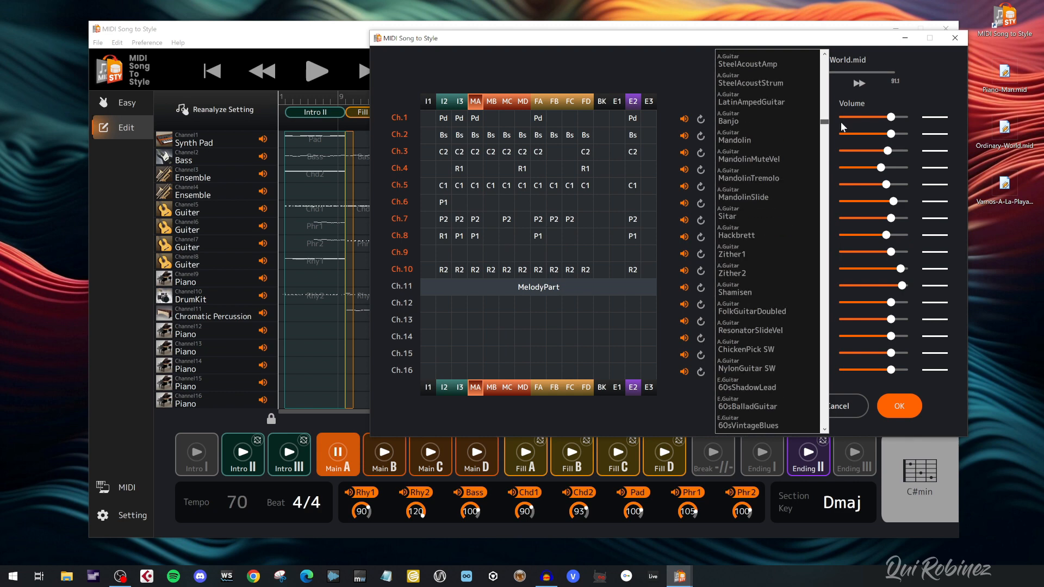
scroll(783, 283, "down", 3)
scroll(774, 250, "down", 3)
scroll(772, 278, "down", 3)
scroll(771, 295, "down", 3)
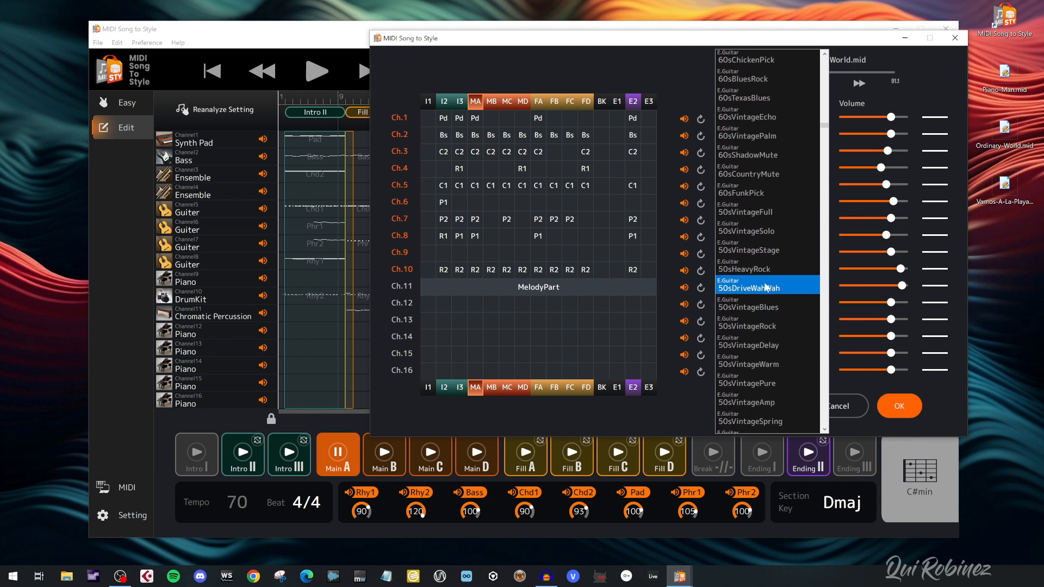
scroll(766, 280, "down", 1)
scroll(765, 277, "up", 1)
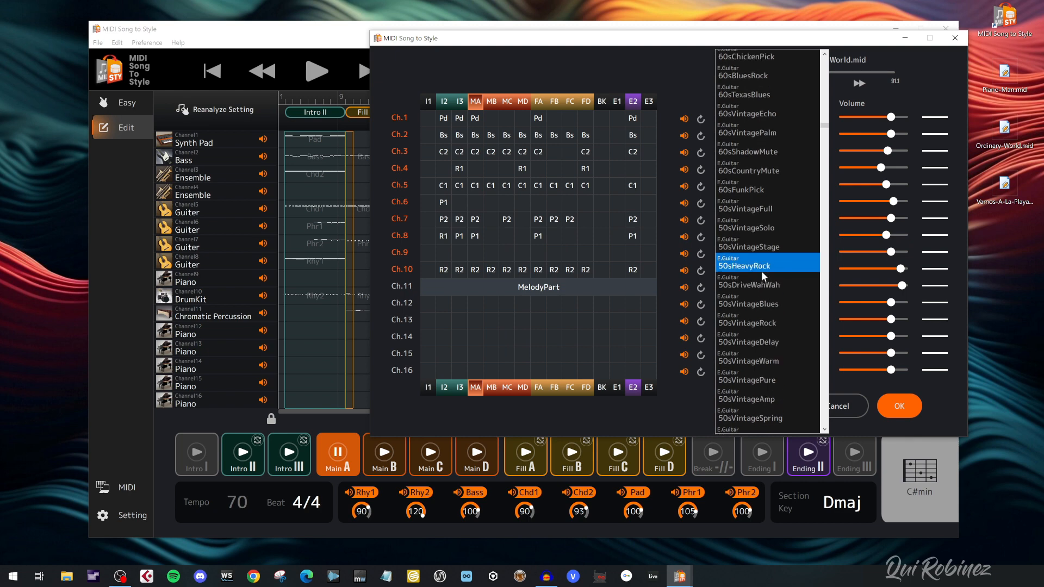
scroll(764, 157, "up", 3)
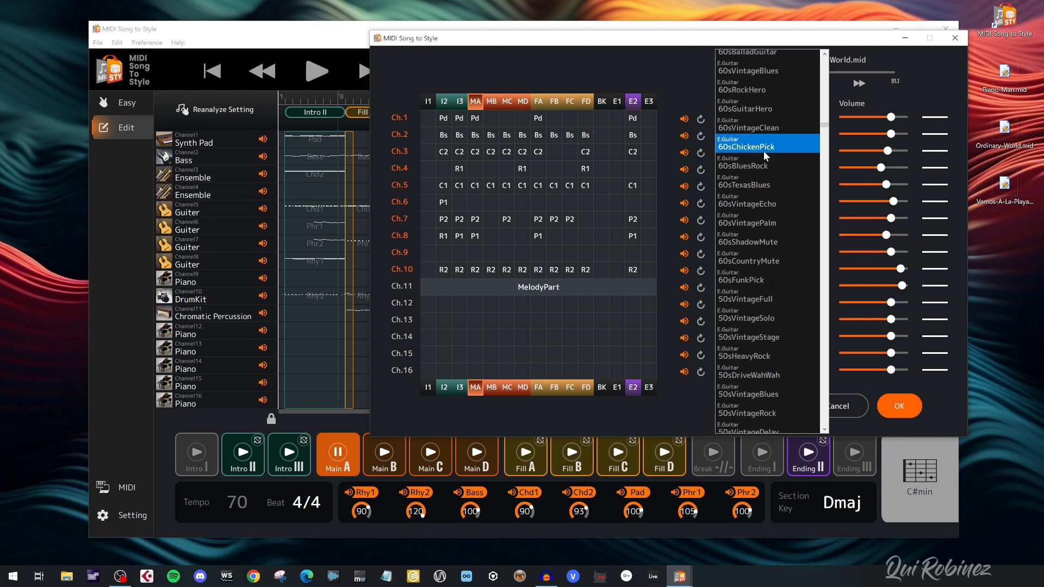
left_click(767, 127)
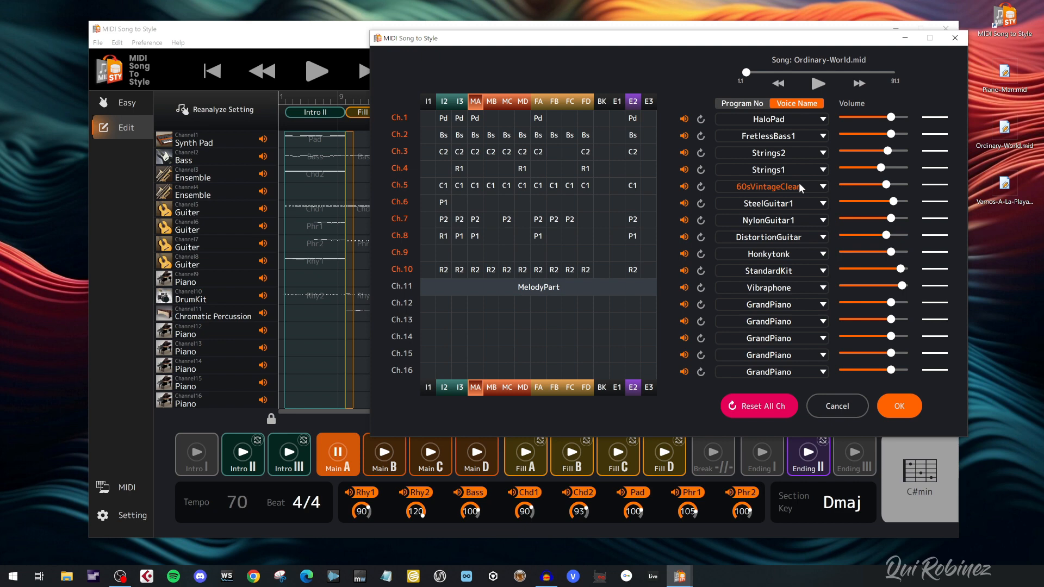
- Change the channel 5 voice to the 50sVintageStage electric guitar
left_click(785, 190)
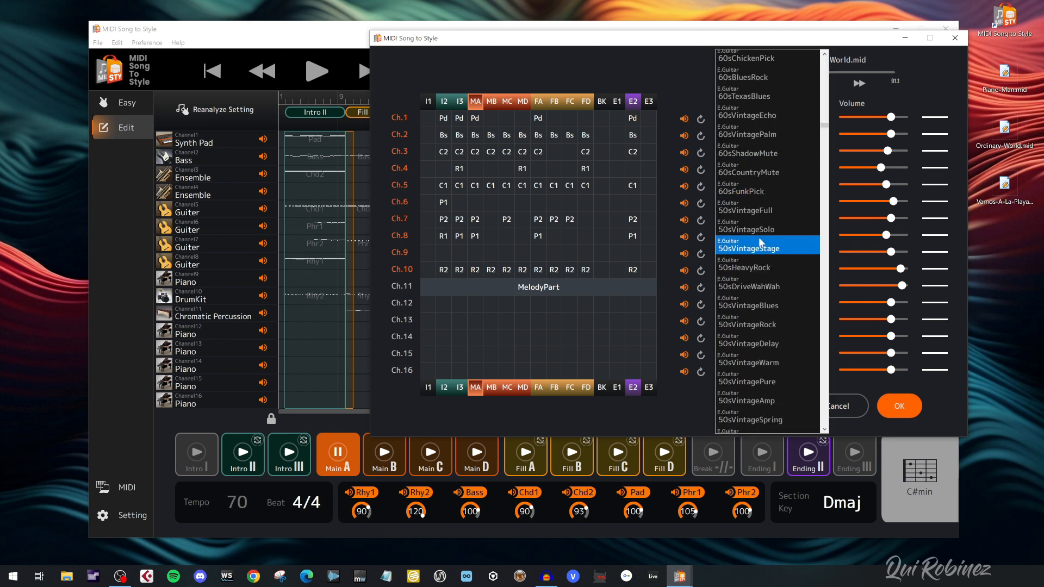
scroll(796, 326, "down", 1)
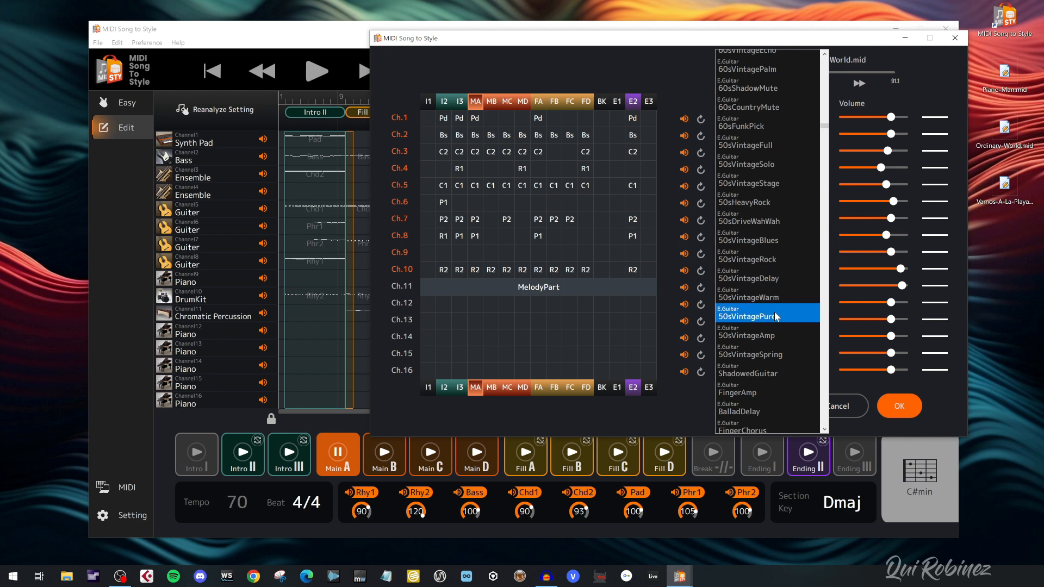
left_click(769, 188)
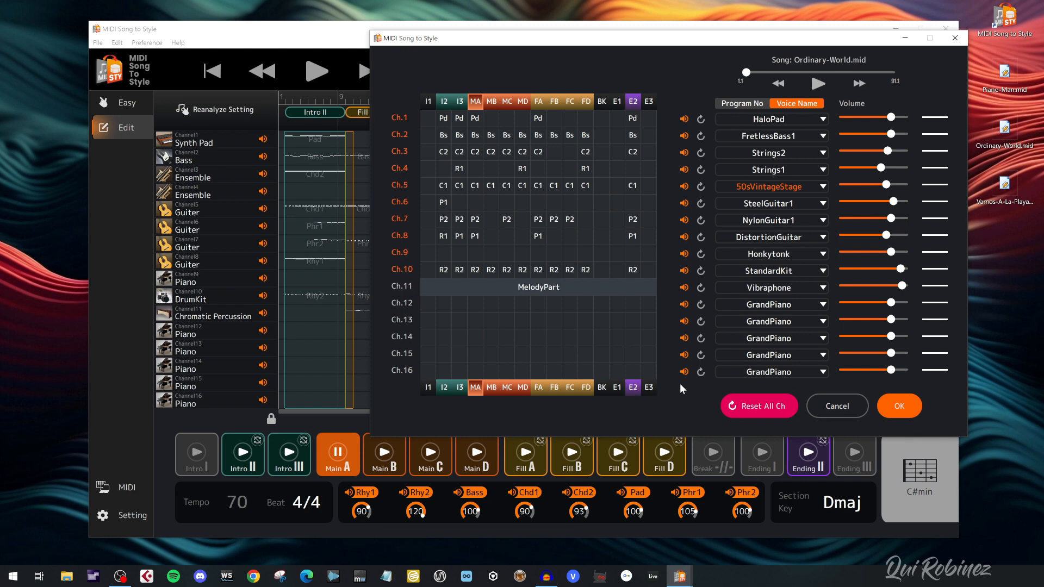
- Set the channel 10 drum voice to PowerKit2 and apply the voice changes
left_click(818, 272)
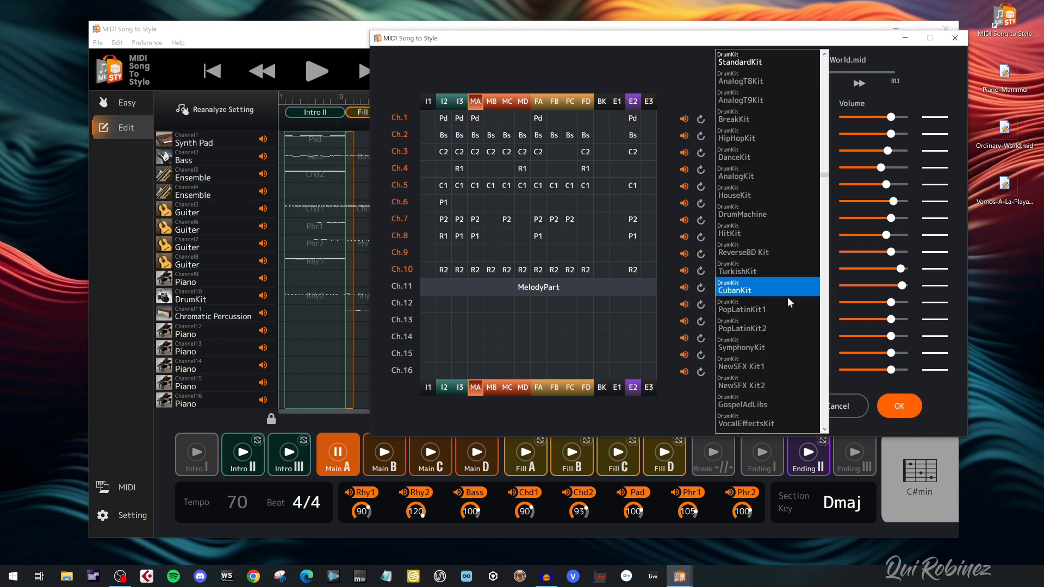
scroll(756, 261, "up", 1)
scroll(740, 177, "up", 2)
left_click(757, 71)
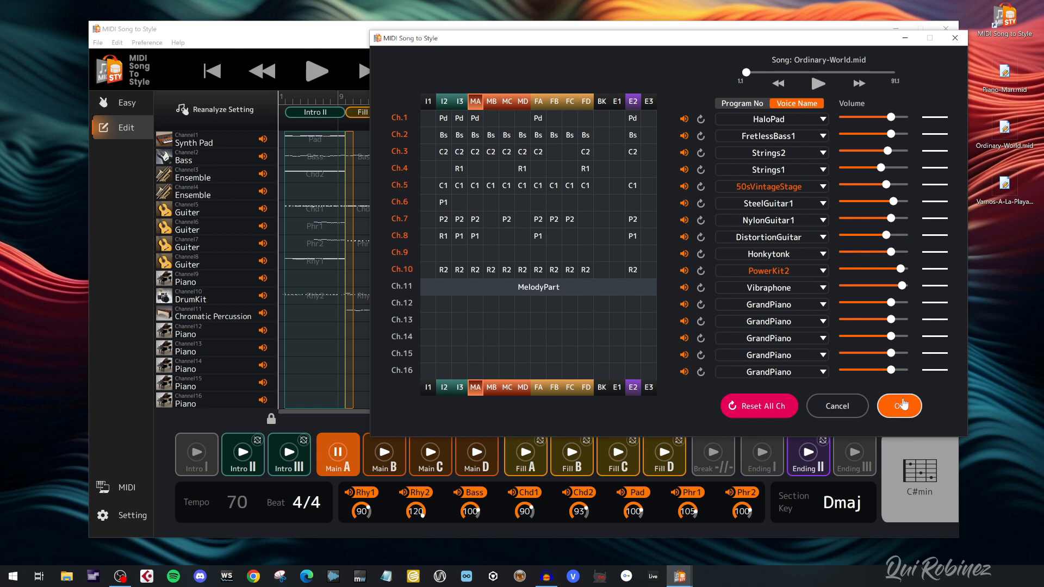
left_click(910, 412)
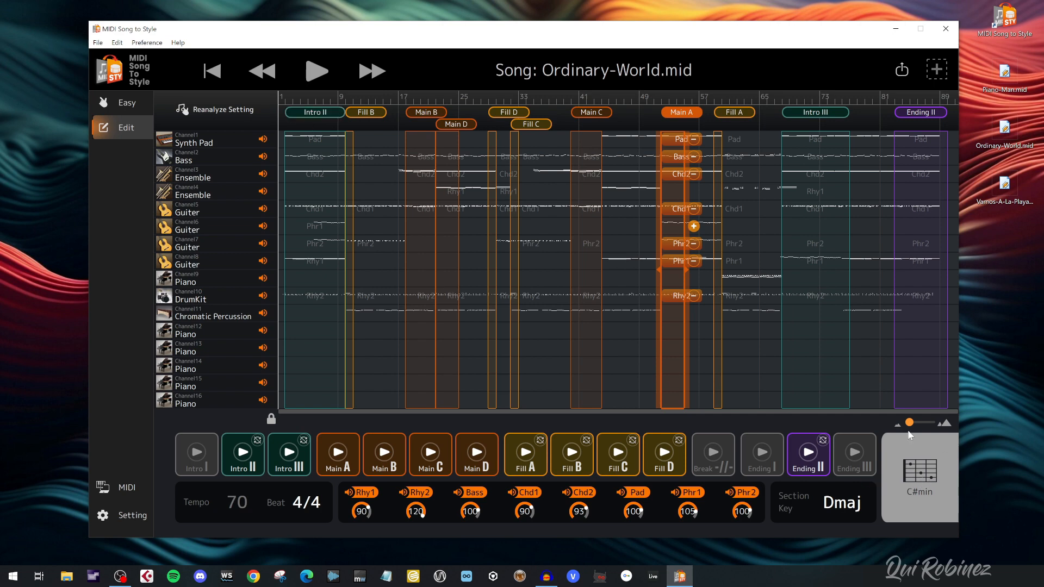
- Select the Intro III section and view the options for saving the style file
left_click(798, 114)
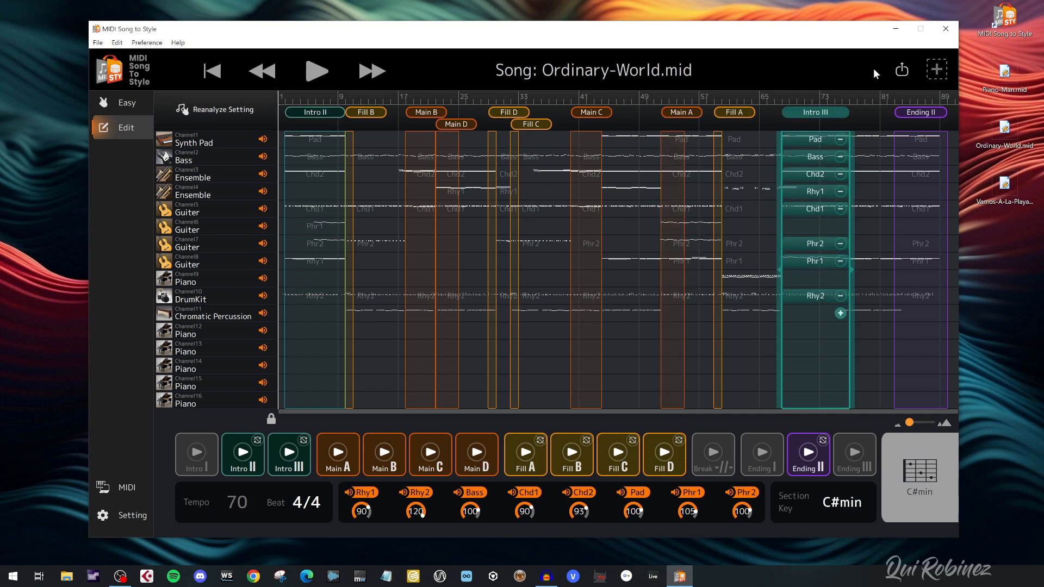
left_click(902, 75)
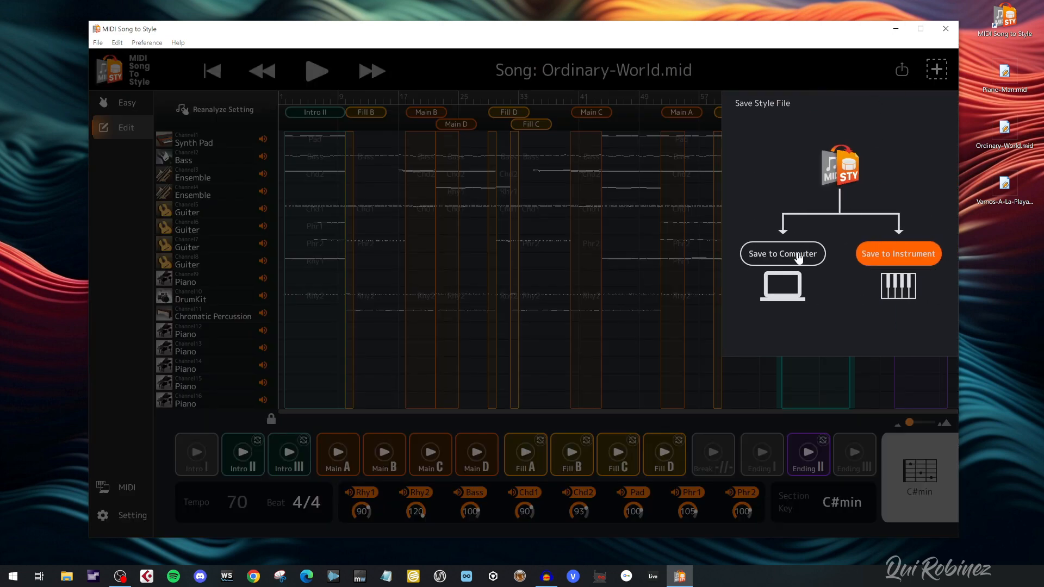
left_click(843, 61)
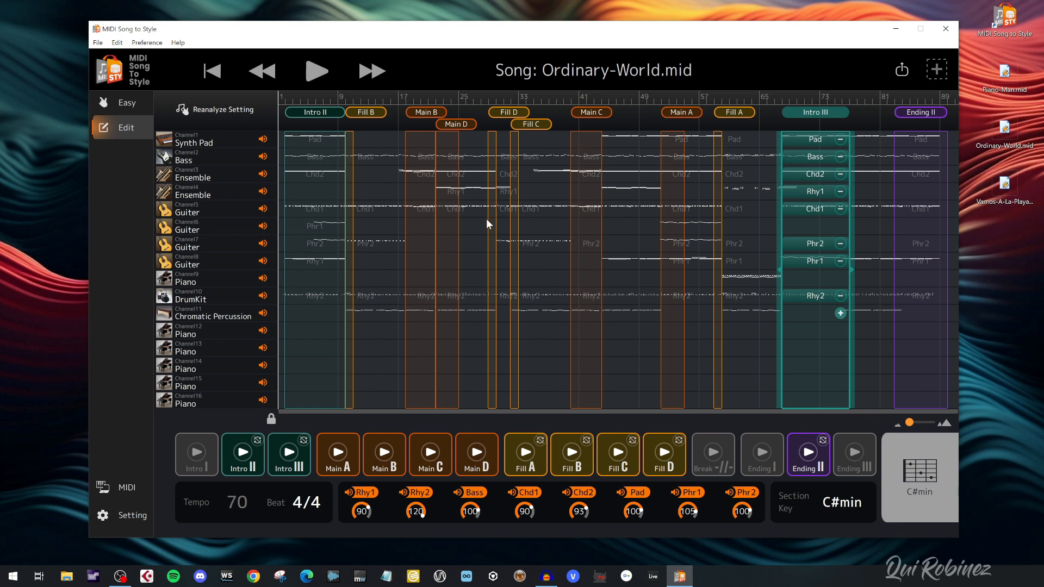
- Import Vamos-A-La-Playa-2.mid from the desktop and audition its Main A section
left_click_drag(996, 185, 478, 349)
left_click(556, 329)
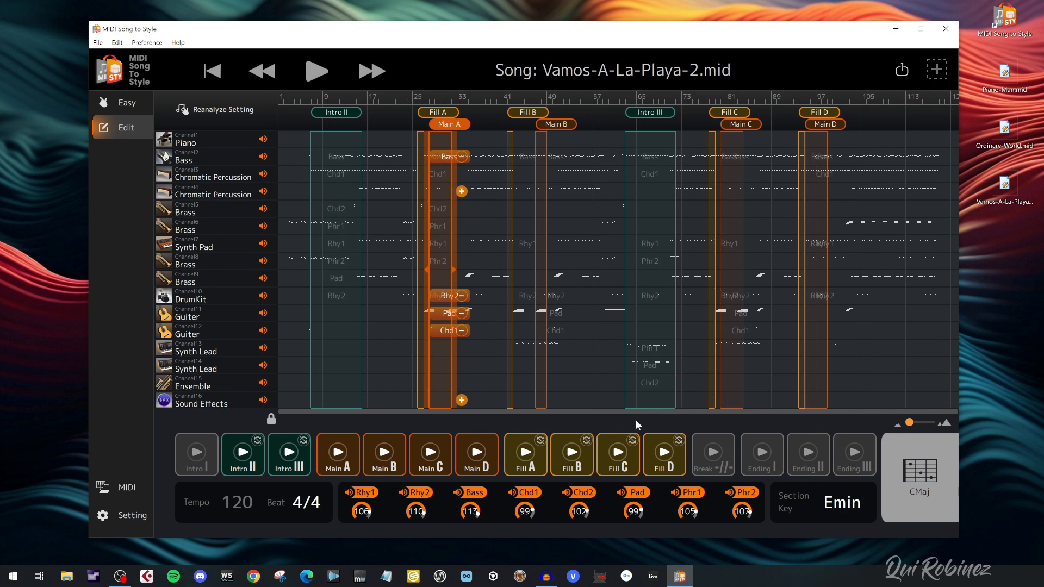
left_click(340, 456)
- Play the original song from Main A with guitar channel 12 soloed, and restore all channels after stopping it
left_click(317, 71)
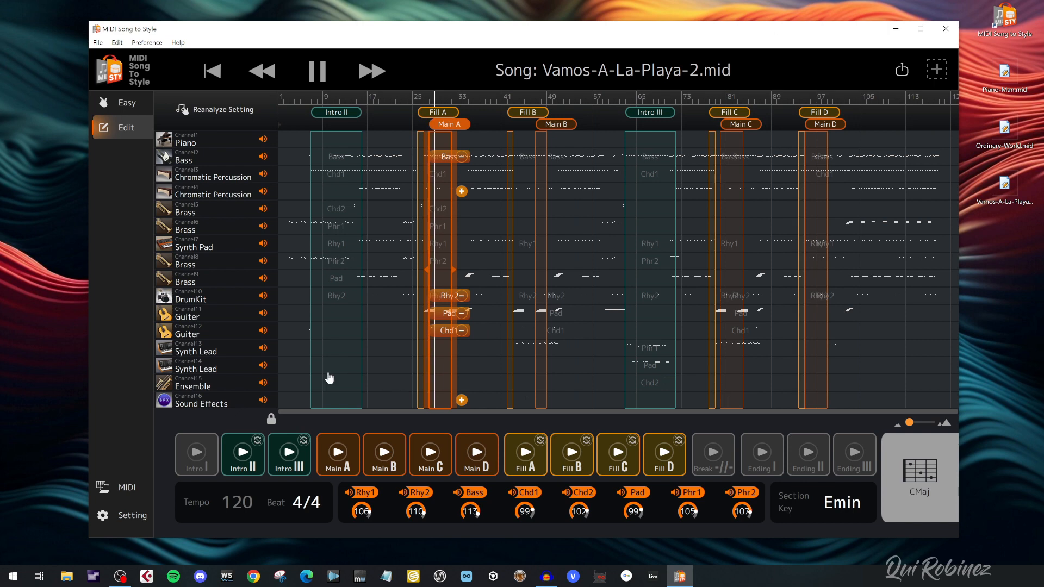
left_click(264, 331, "shift")
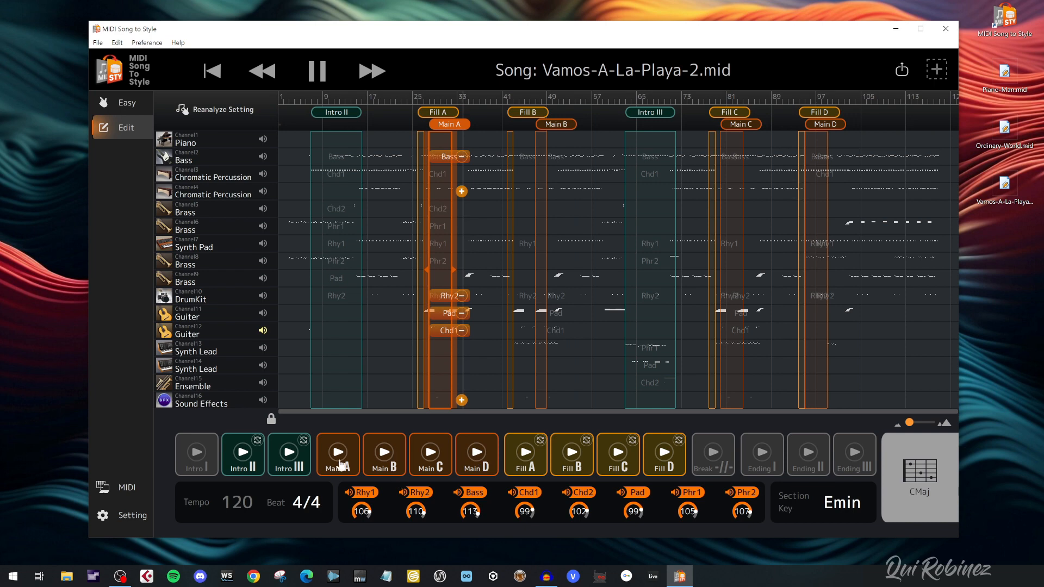
left_click(319, 72)
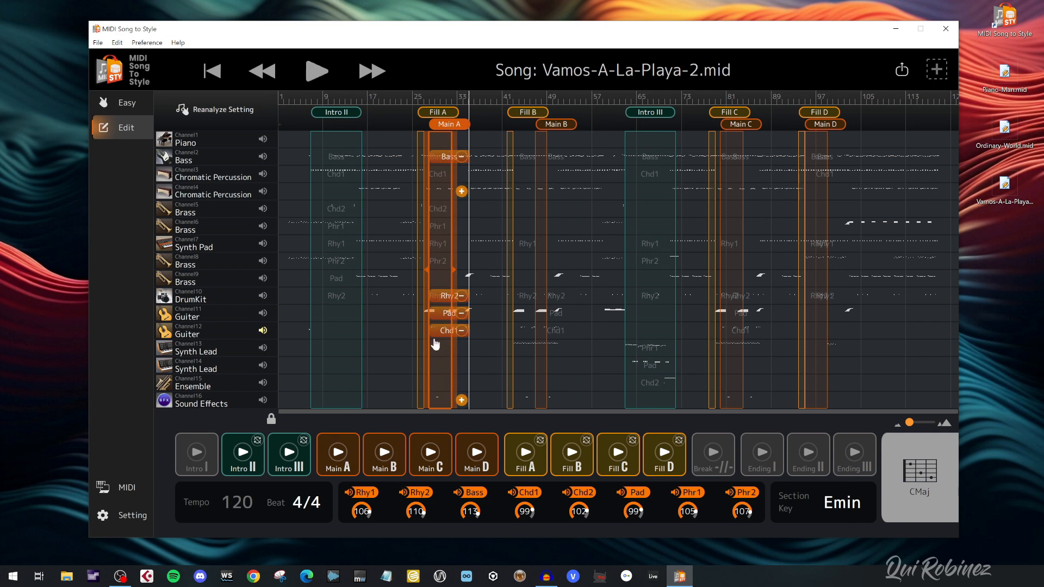
left_click(263, 330, "shift")
- Audition Main A with the Chd1 part soloed and with all parts restored
left_click(530, 492, "shift")
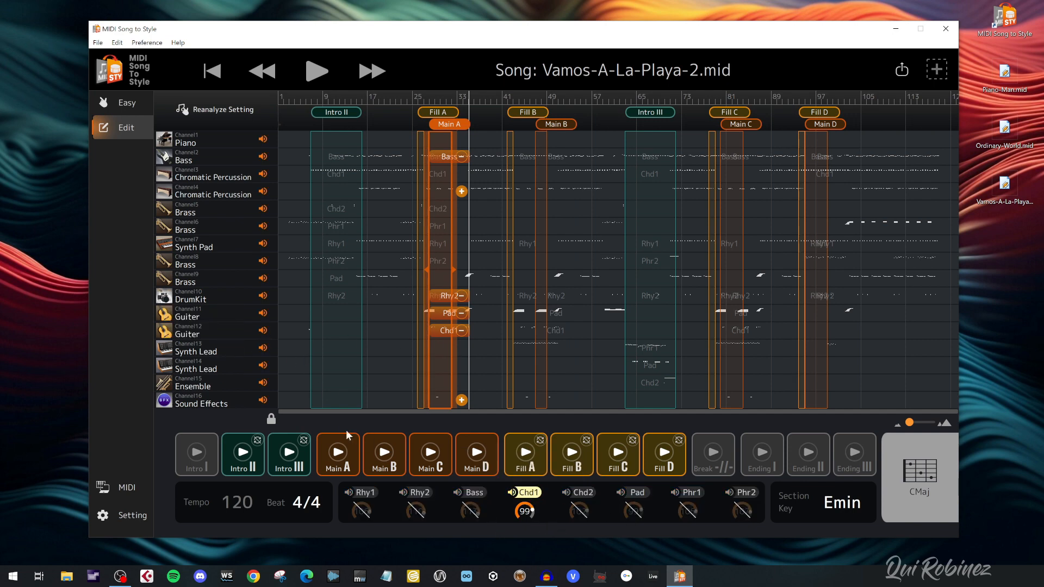
left_click(341, 463)
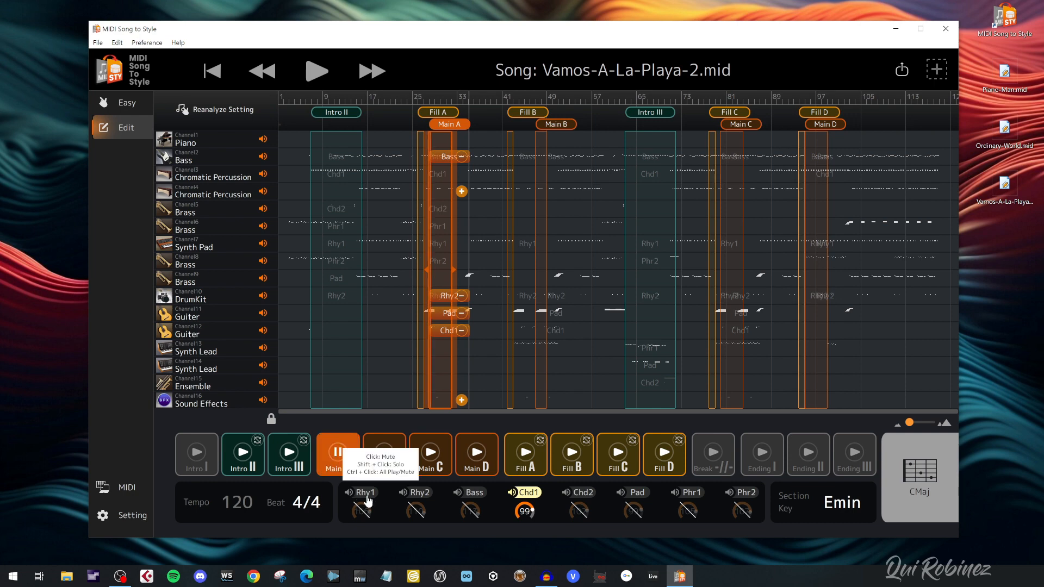
left_click(338, 455)
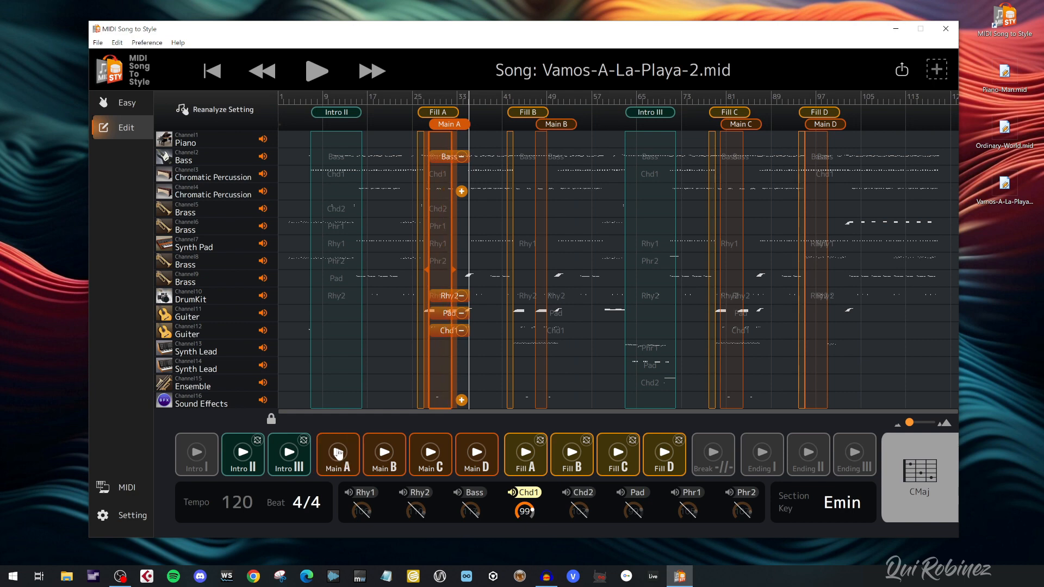
left_click(337, 452)
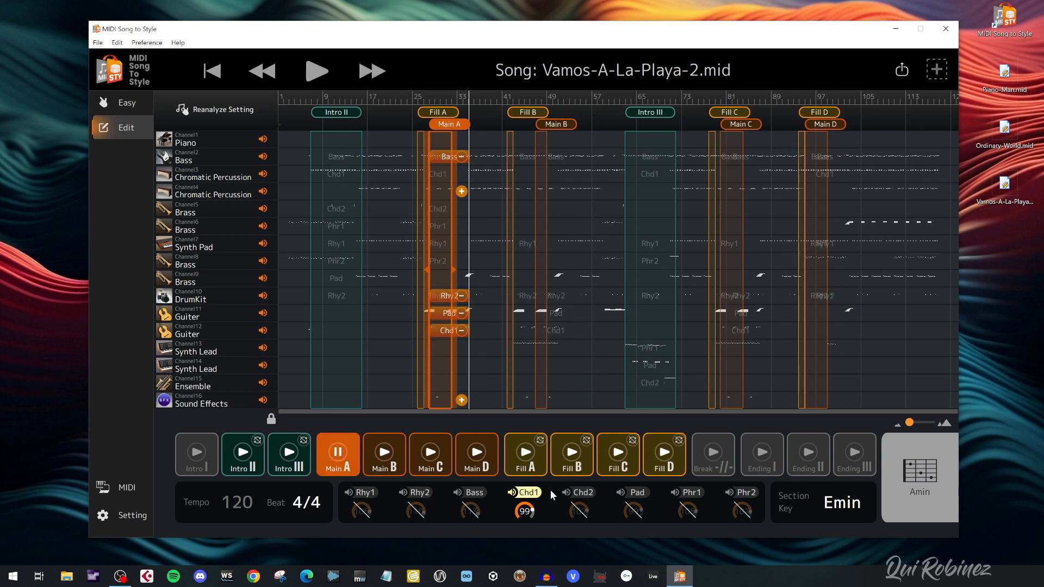
left_click(527, 496, "ctrl")
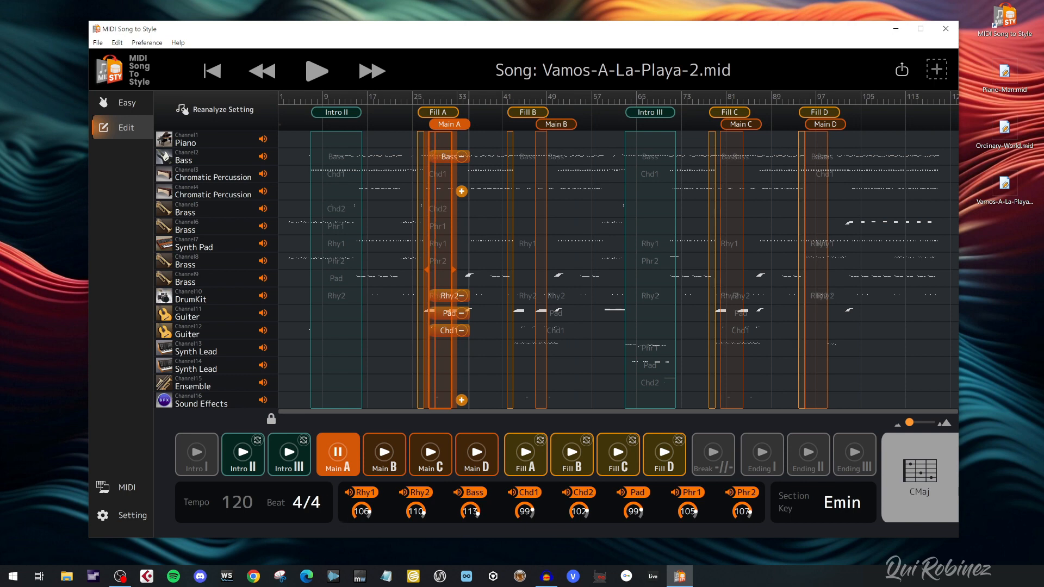
left_click(337, 457)
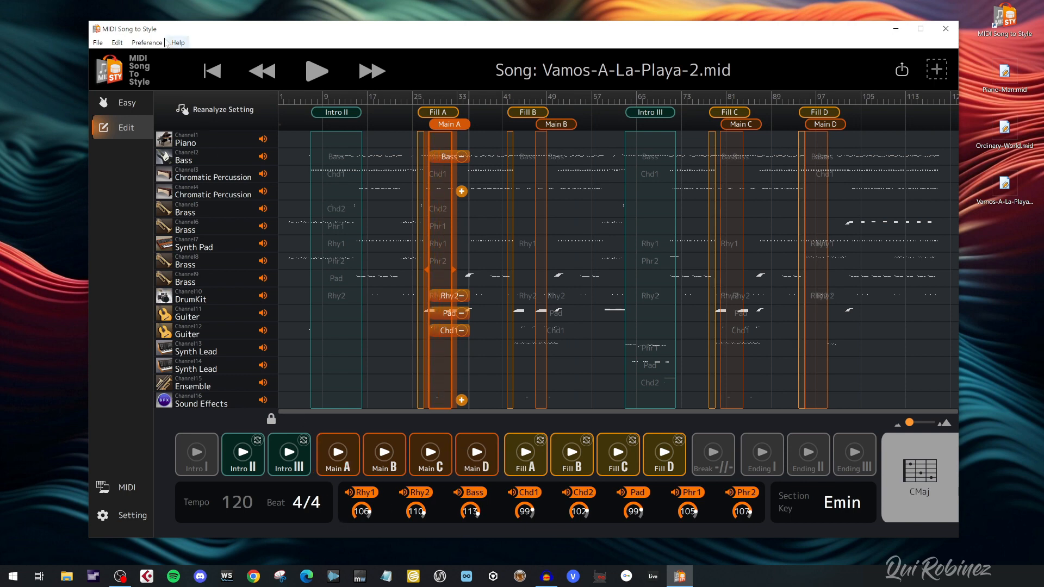
- Set the Main Zone conversion parameter of channel 12 in Main A to Active for Main, and audition Main A
left_click(117, 43)
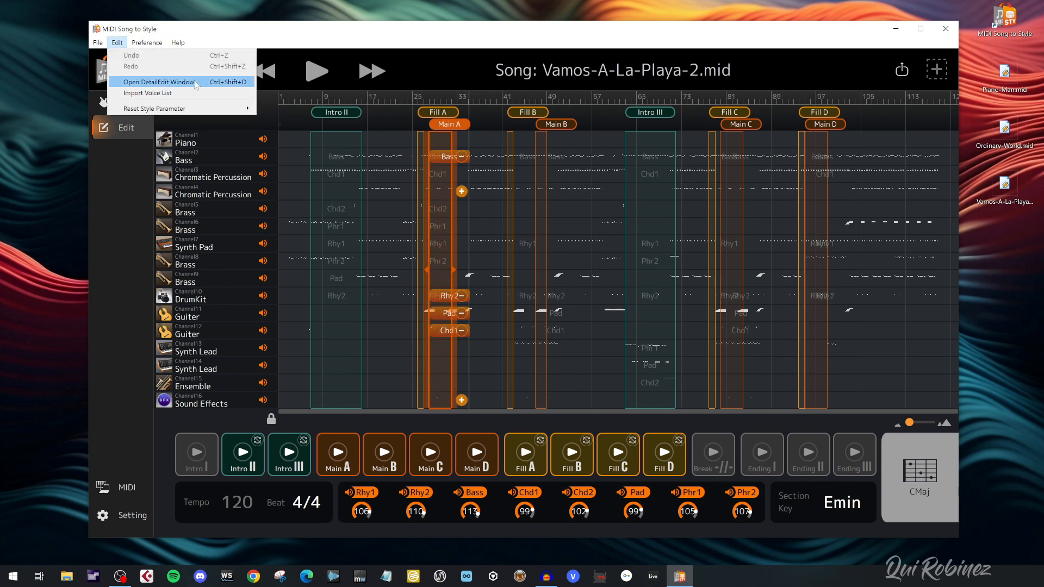
left_click(158, 82)
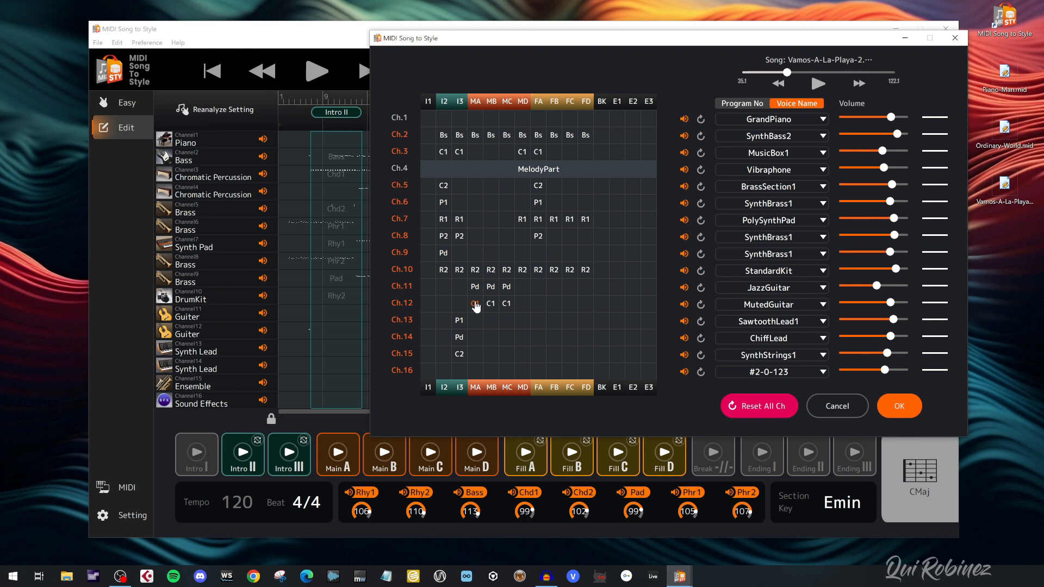
left_click(475, 305)
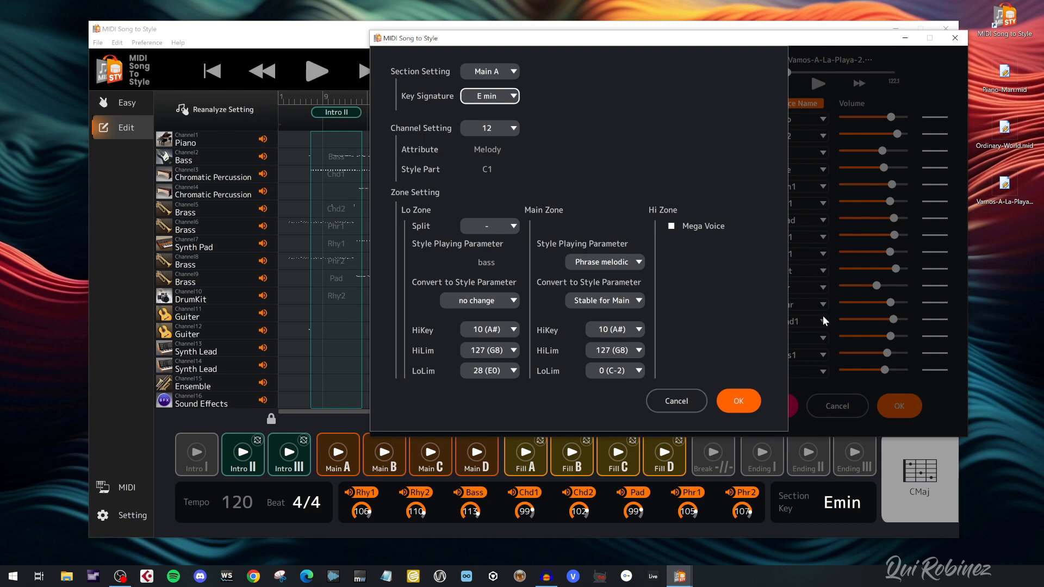
left_click(615, 304)
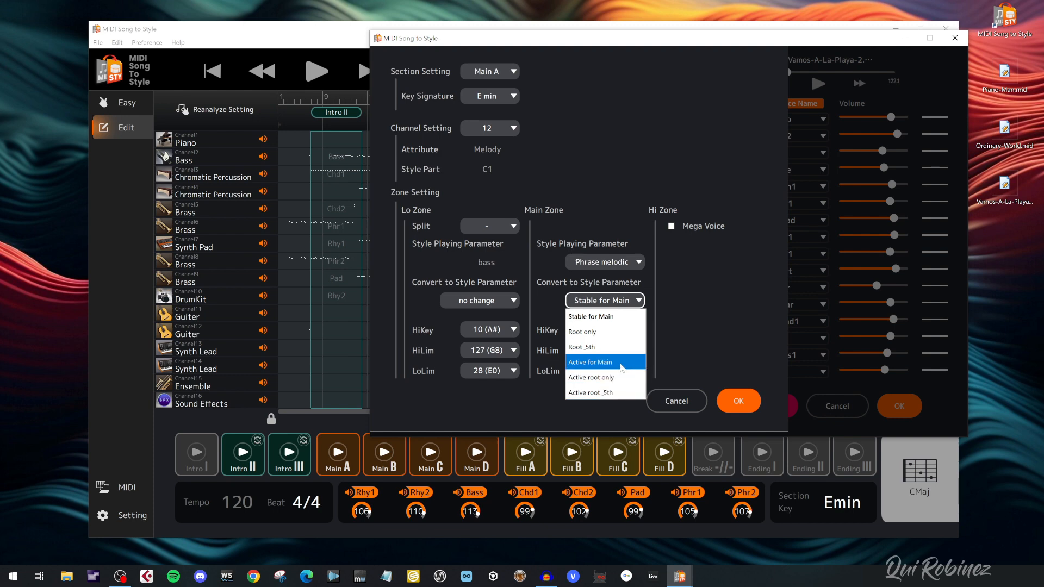
left_click(622, 364)
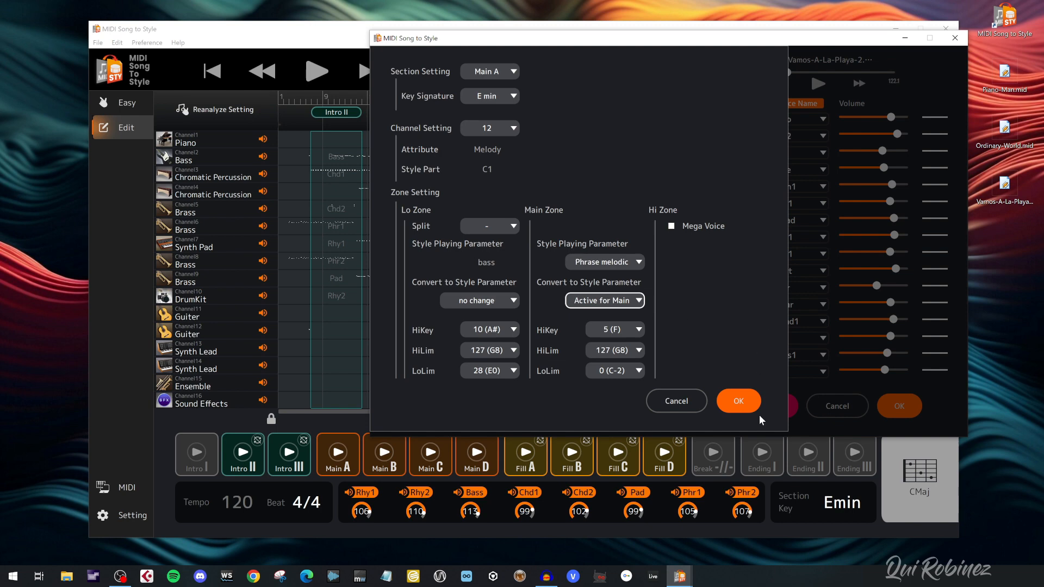
left_click(748, 402)
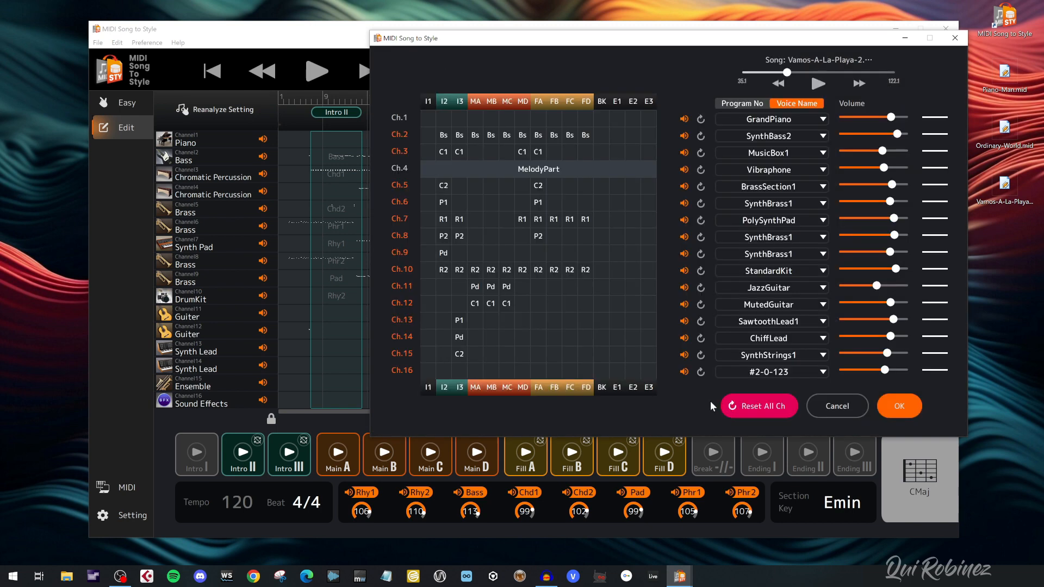
left_click(335, 456)
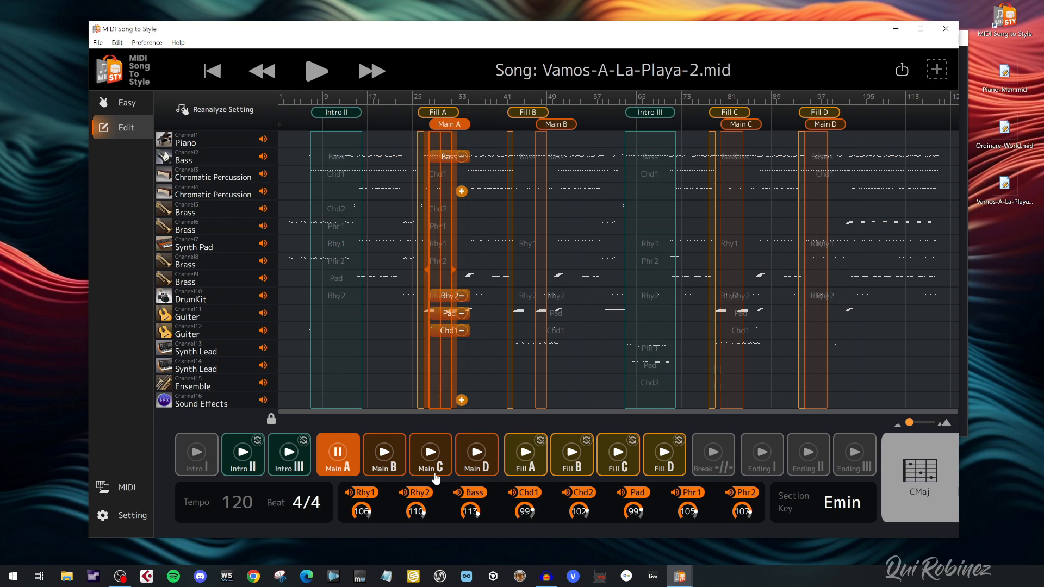
- Stop the Main A audition and set the Main Zone style playing parameter of channel 12 in Main A to Bass
left_click(339, 457)
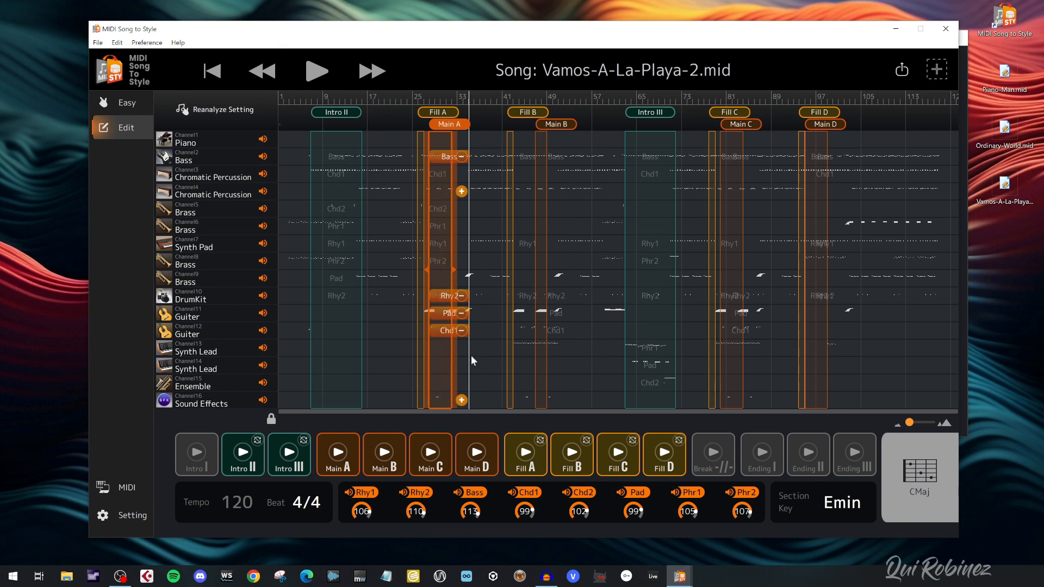
left_click(119, 43)
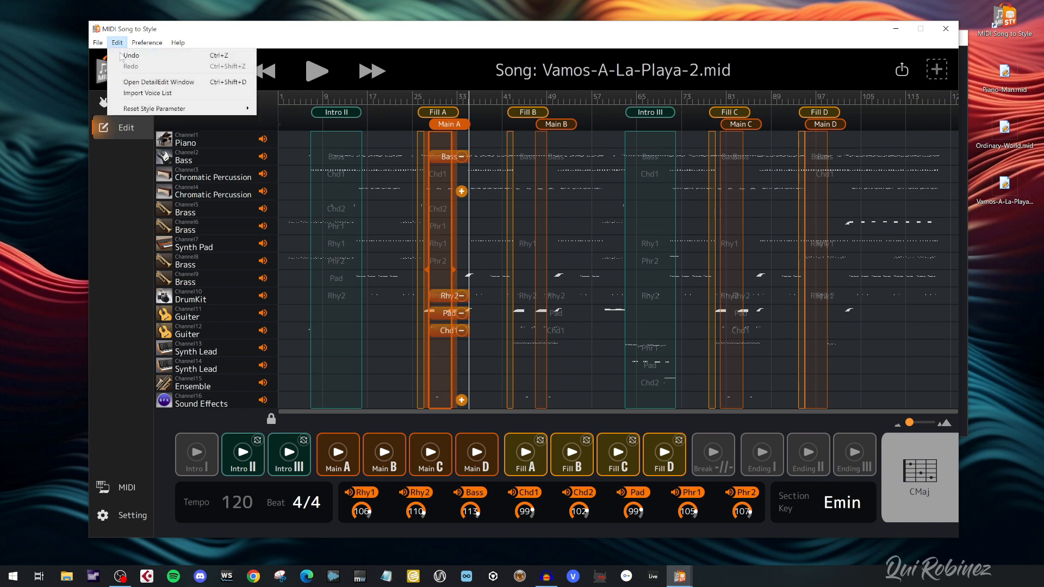
left_click(163, 81)
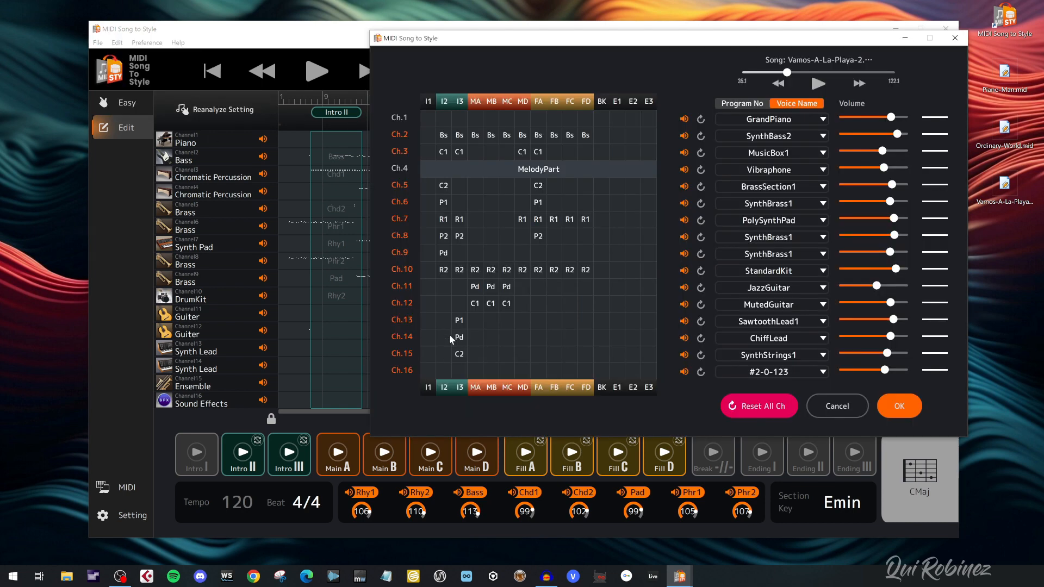
left_click(474, 305)
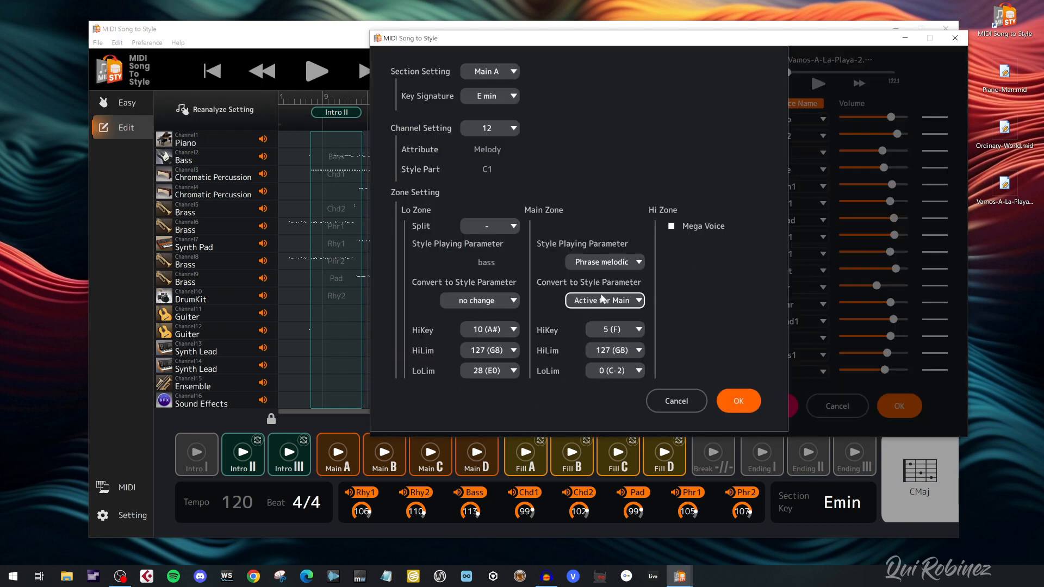
left_click(613, 263)
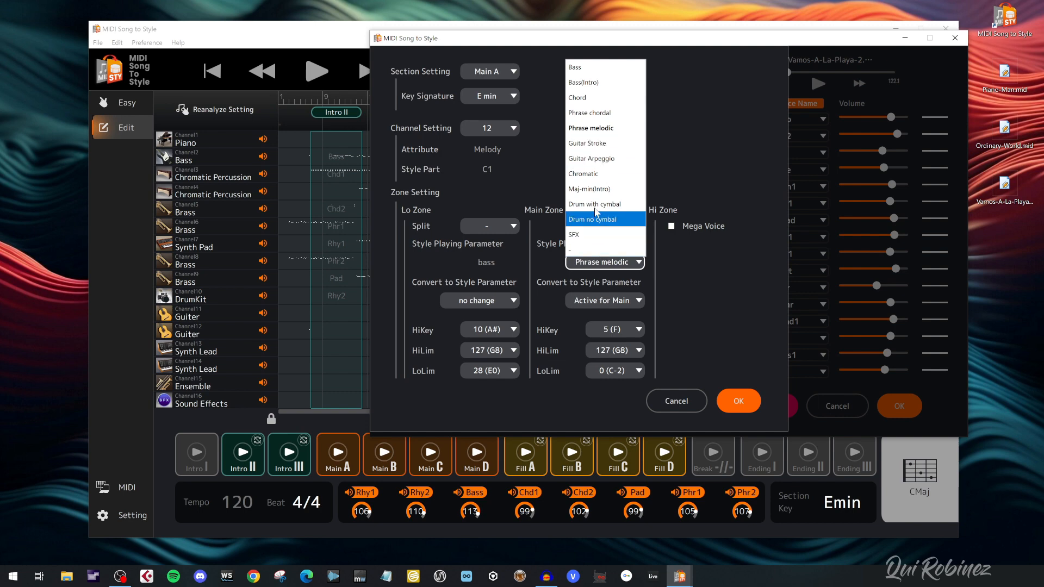
left_click(711, 156)
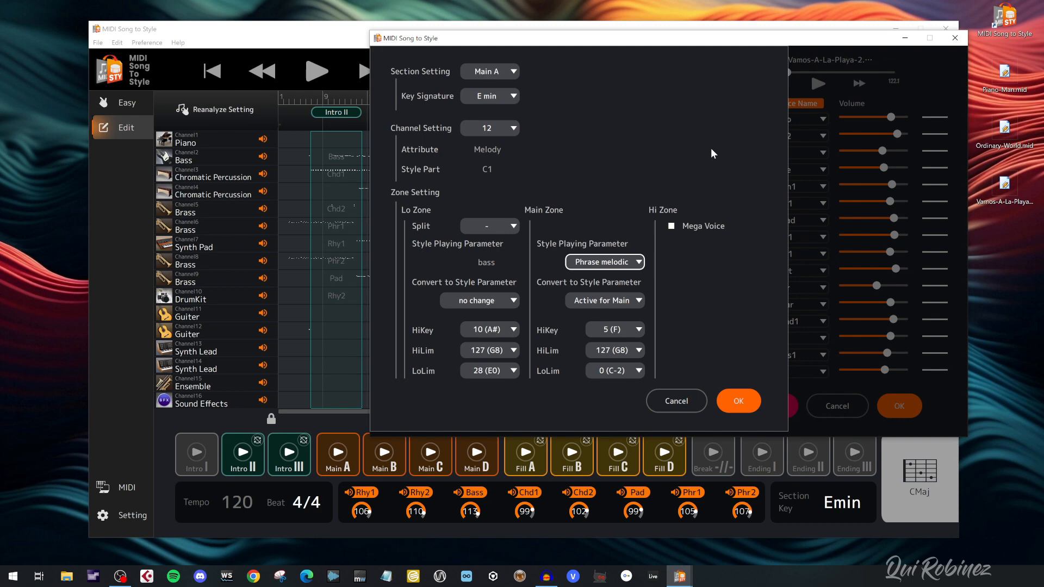
left_click(587, 266)
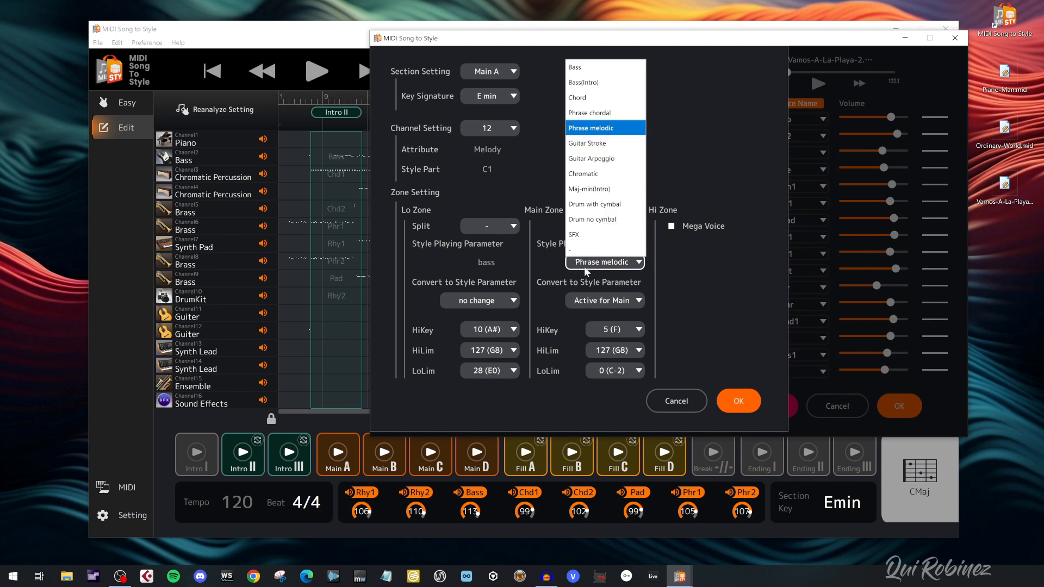
left_click(599, 67)
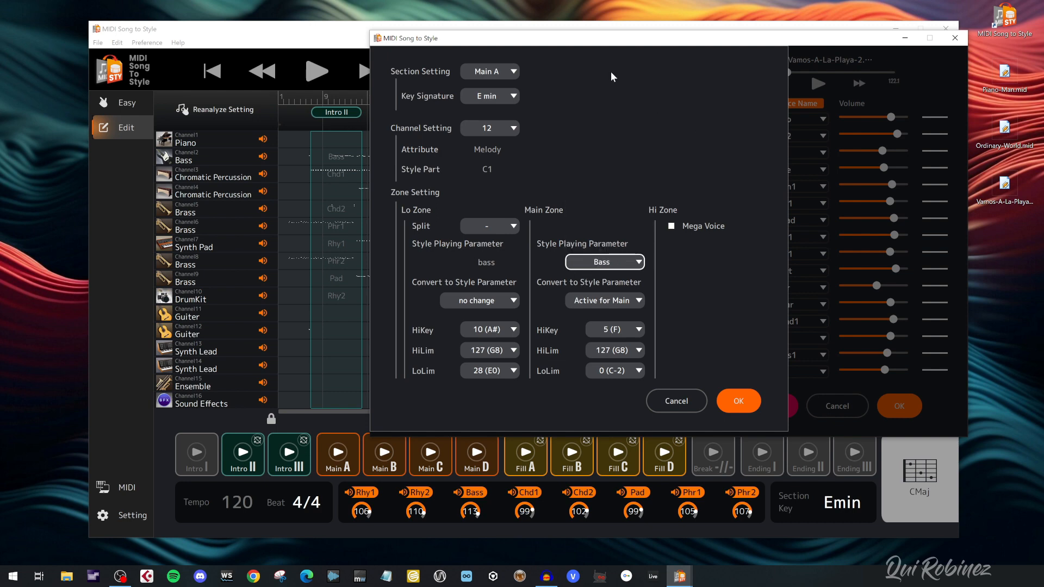
left_click(605, 300)
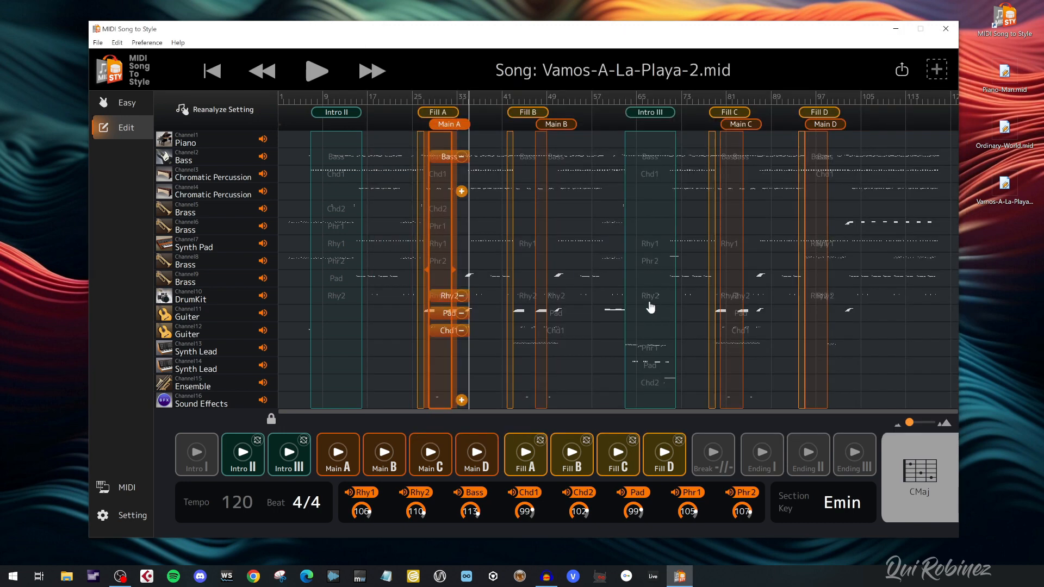
- Examine the available output devices in the MIDI device settings and close the settings
left_click(112, 491)
left_click(276, 310)
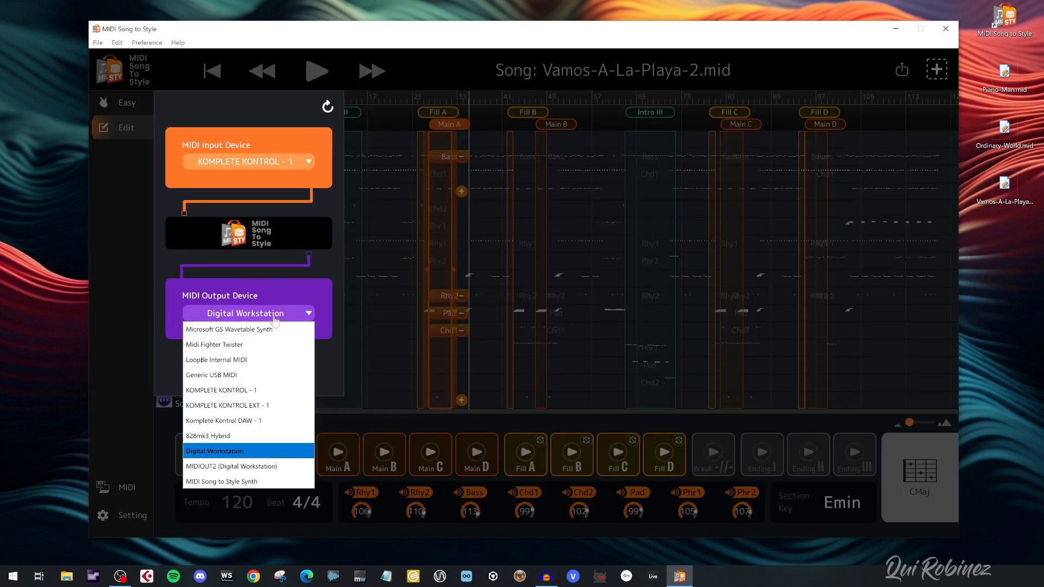
left_click(111, 390)
left_click(129, 390)
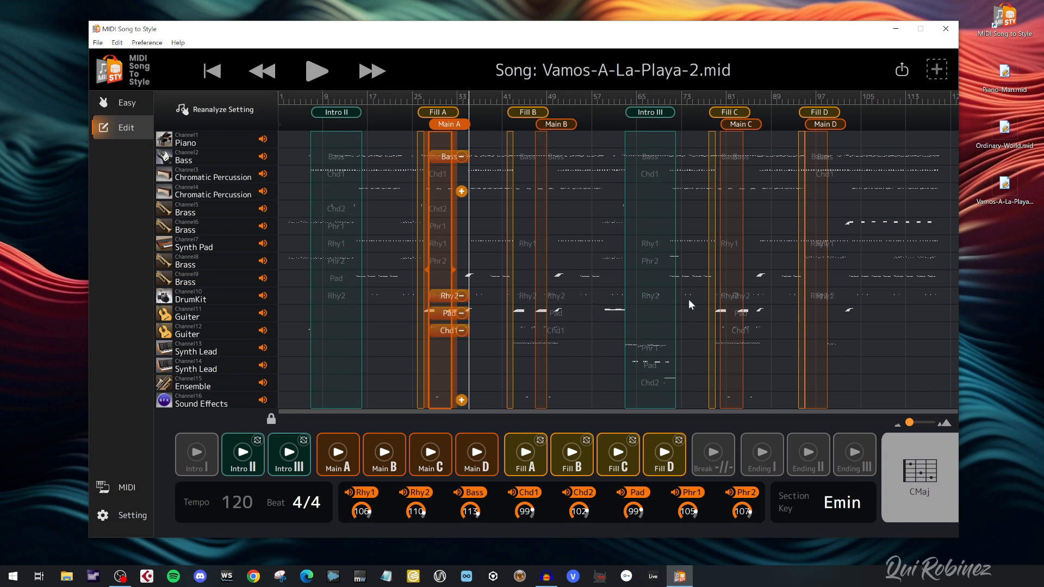